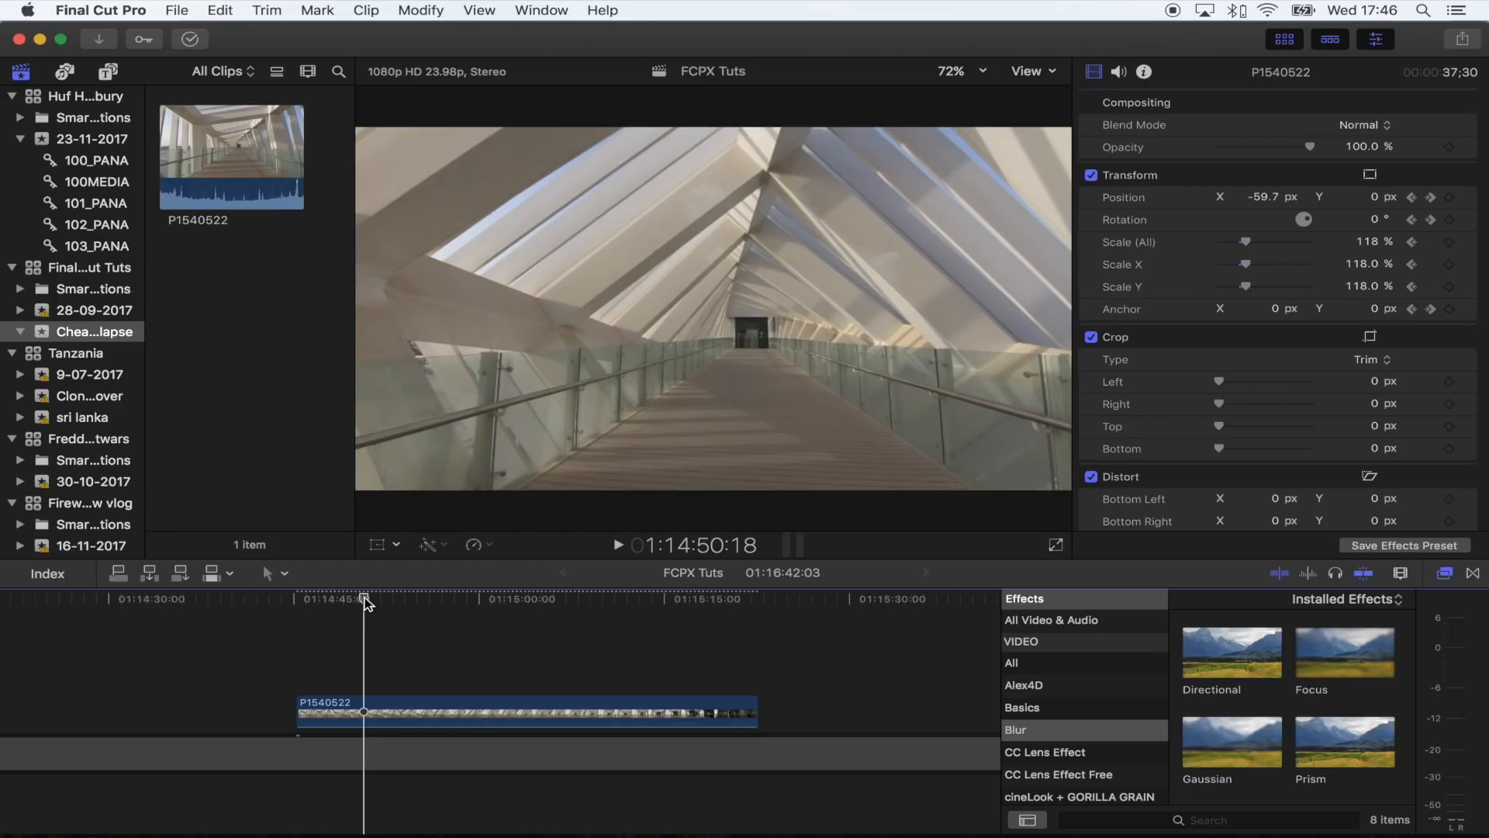
Play through the P1540522 clip at normal speed and retime it to 20x fast
key(space)
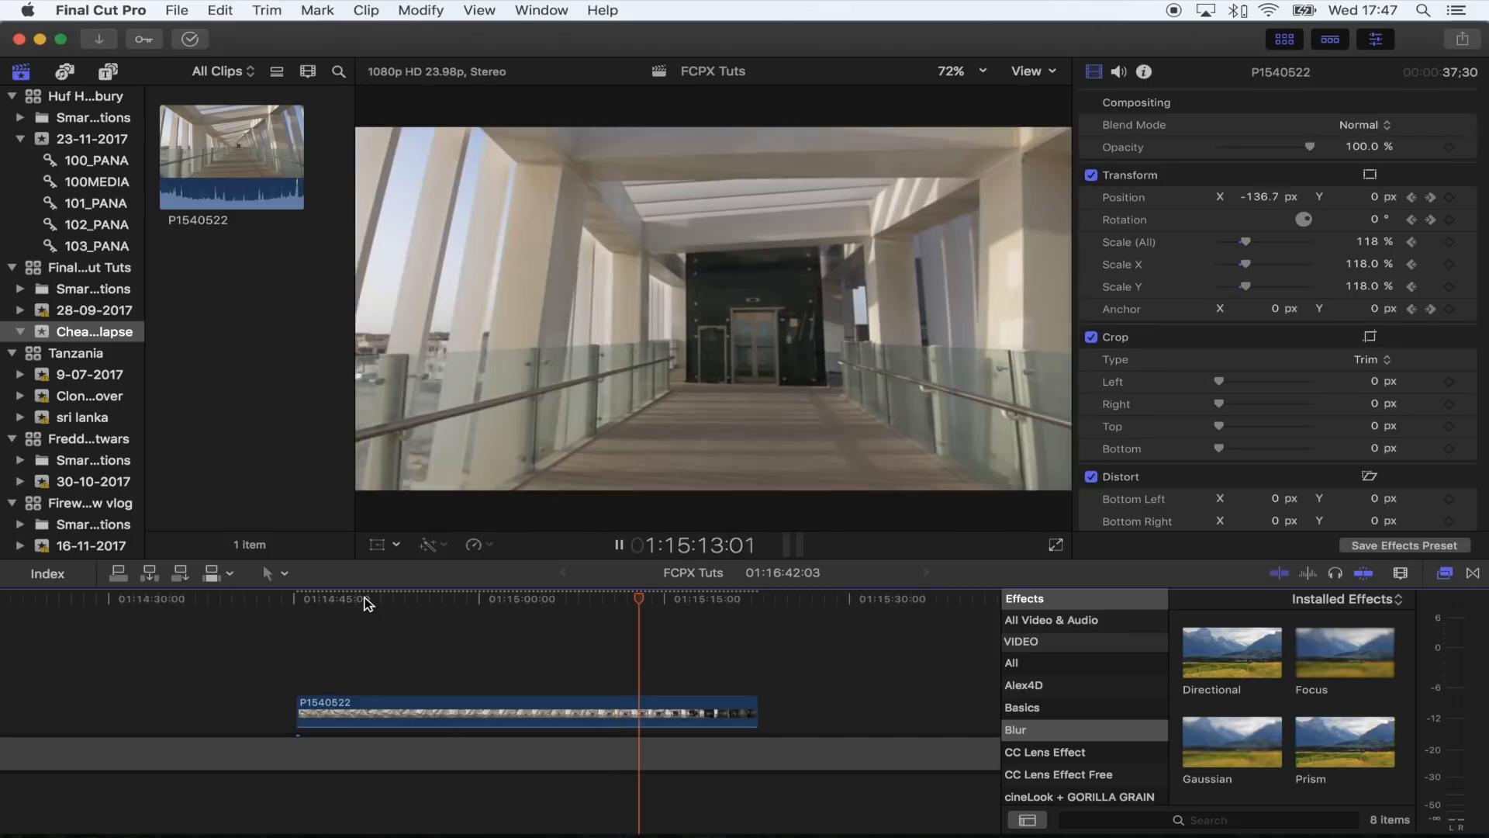
drag(705, 600, 387, 600)
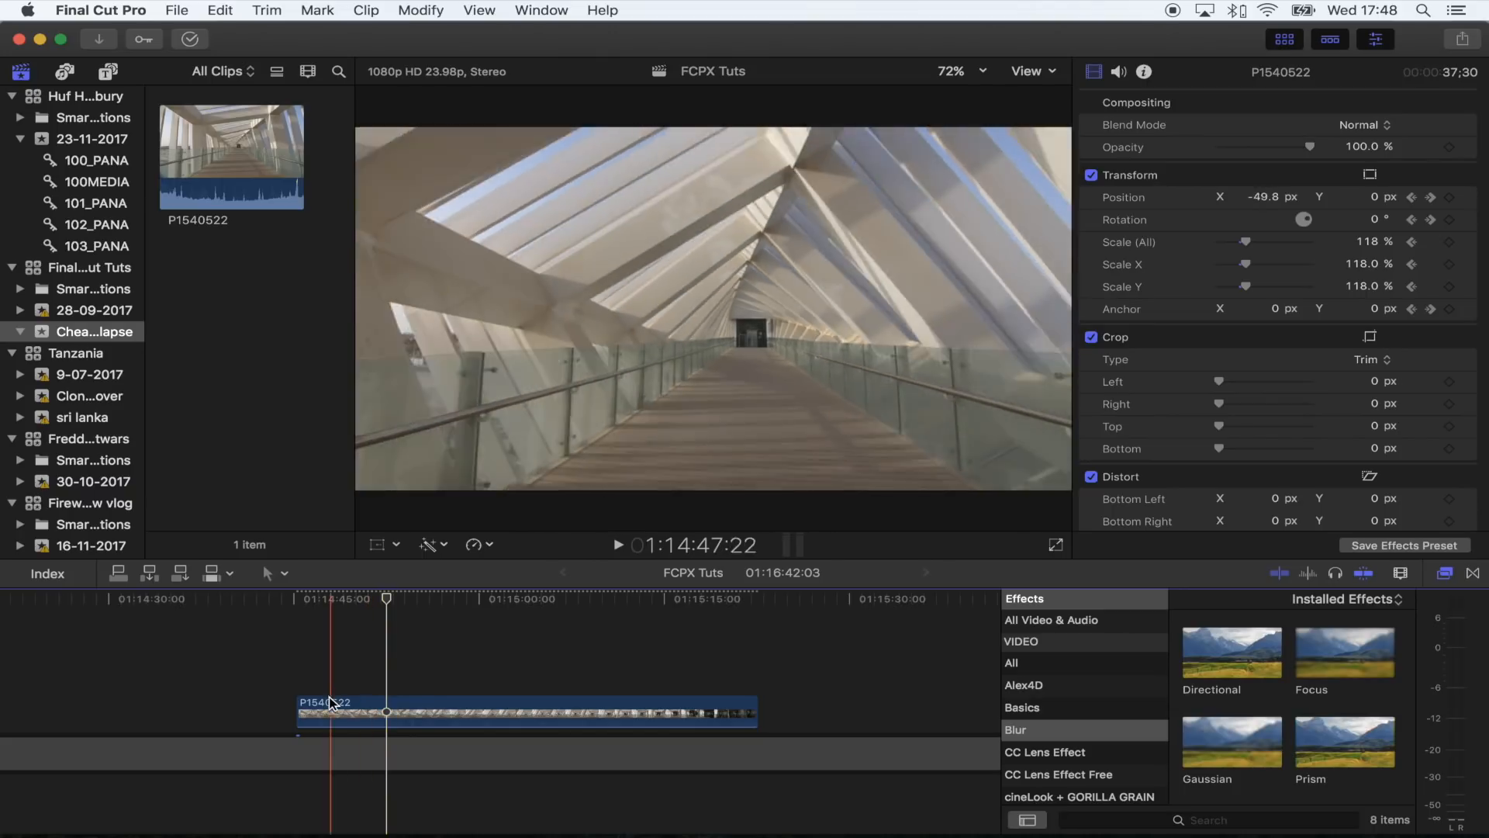
click(420, 713)
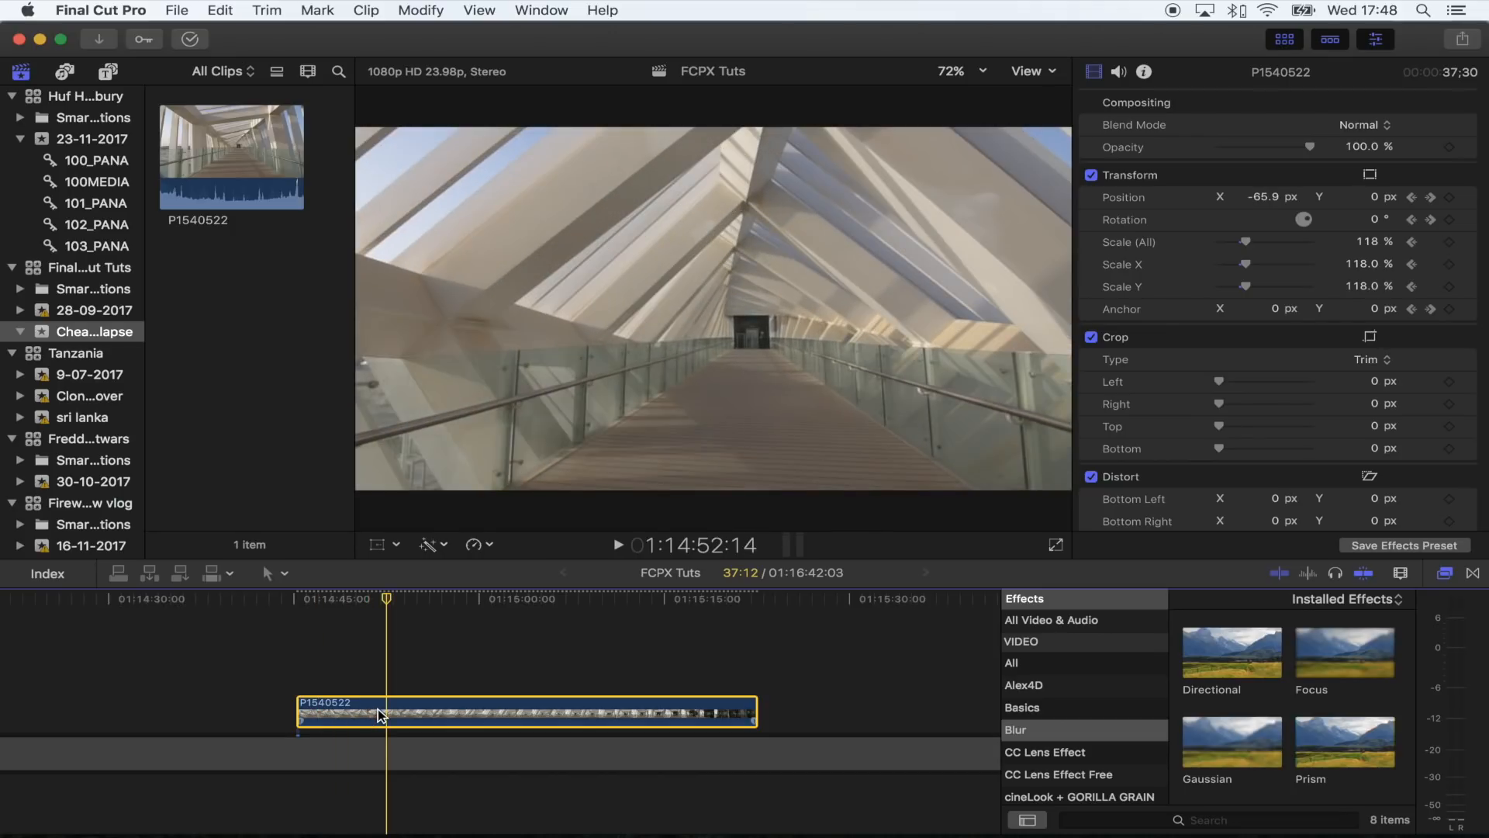
key(super+r)
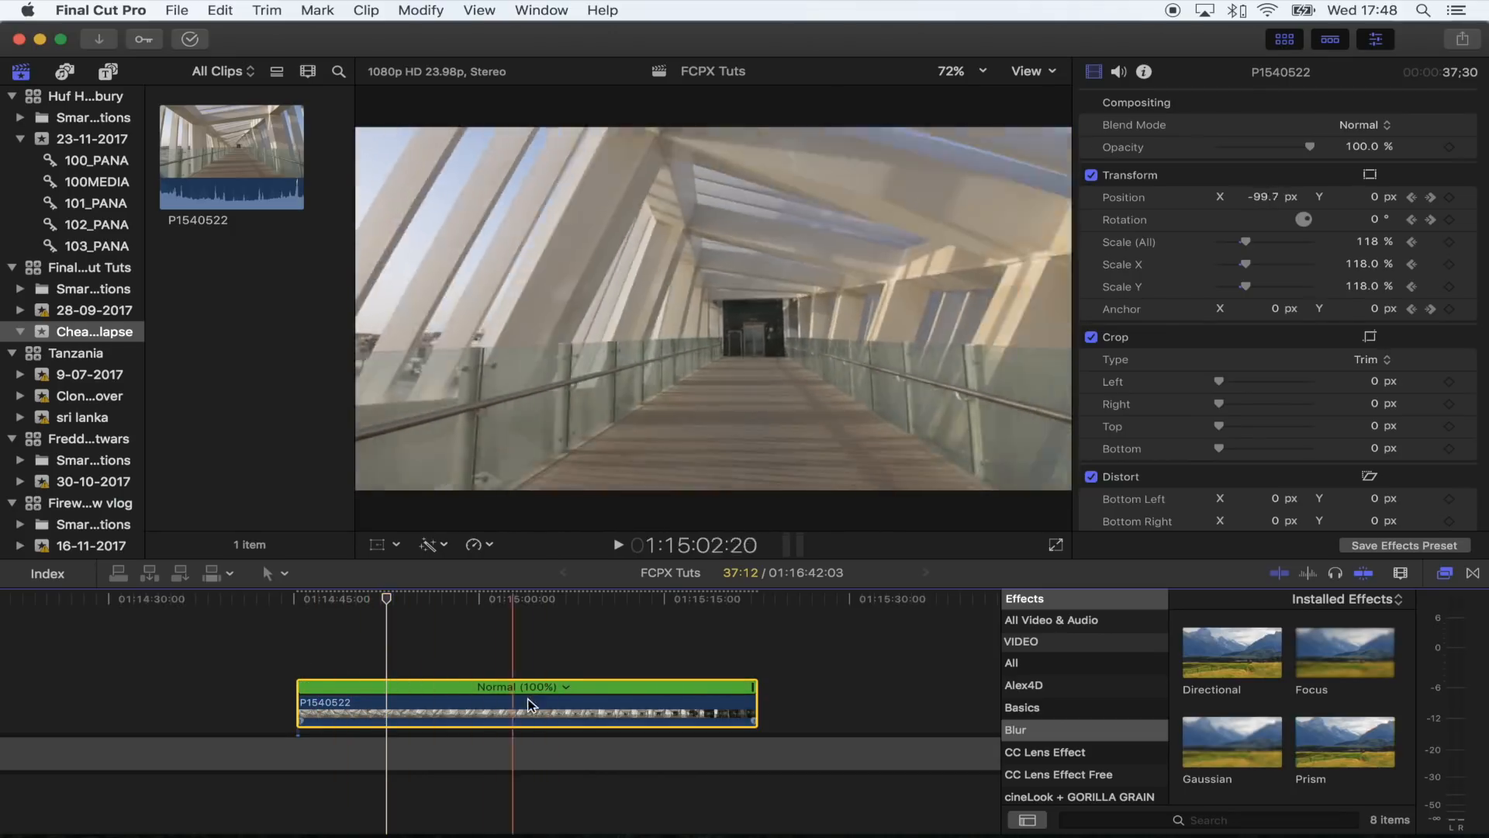
click(567, 687)
mouse_move(624, 726)
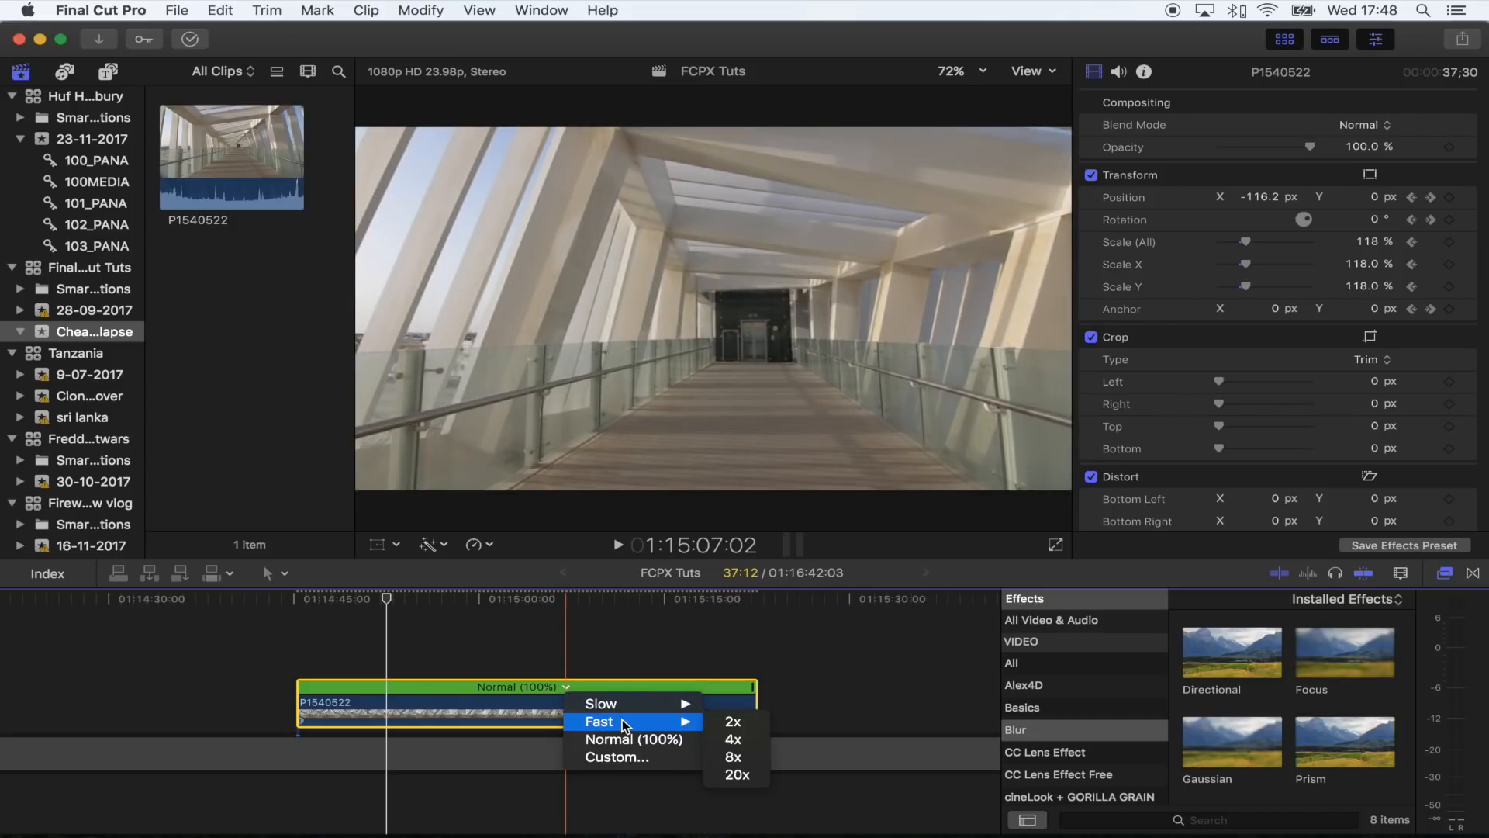
click(737, 774)
Play back the sped-up P1540522 clip, with the timeline enlarged around it
key(space)
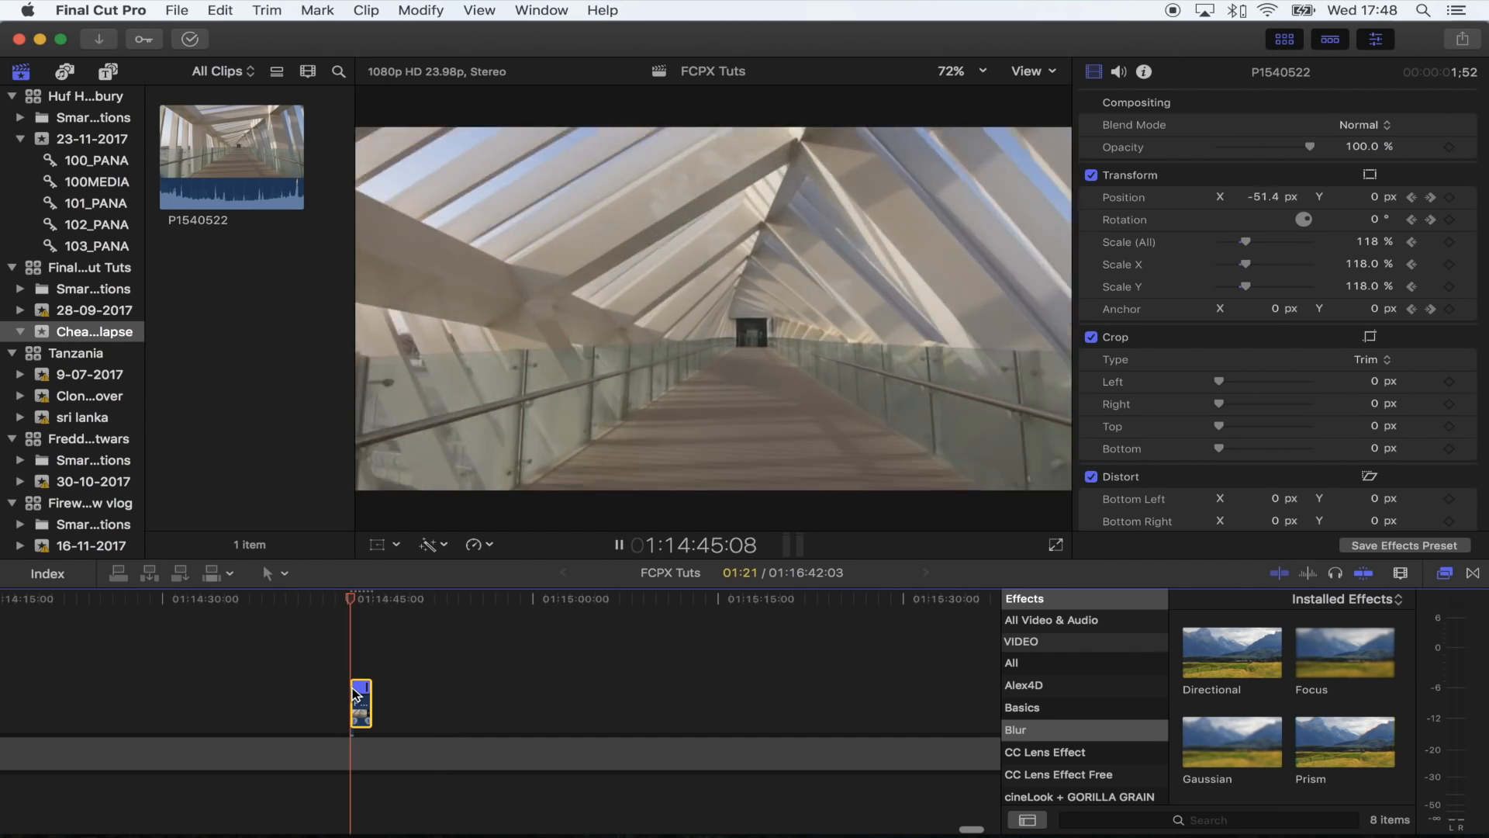
key(space)
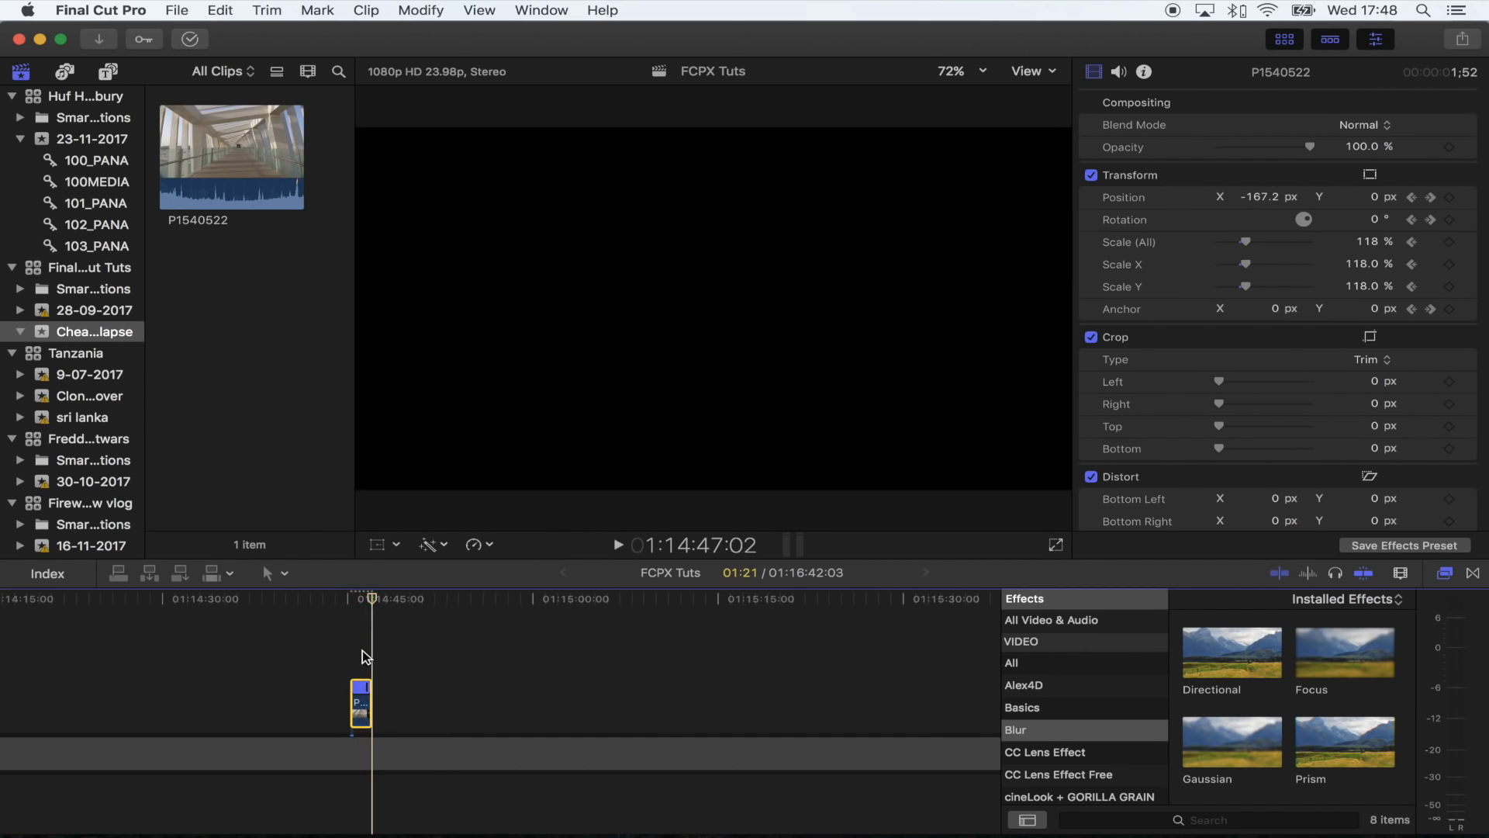
key(super+equal)
key(super+equal)
key(super+equal)
key(super+equal)
key(space)
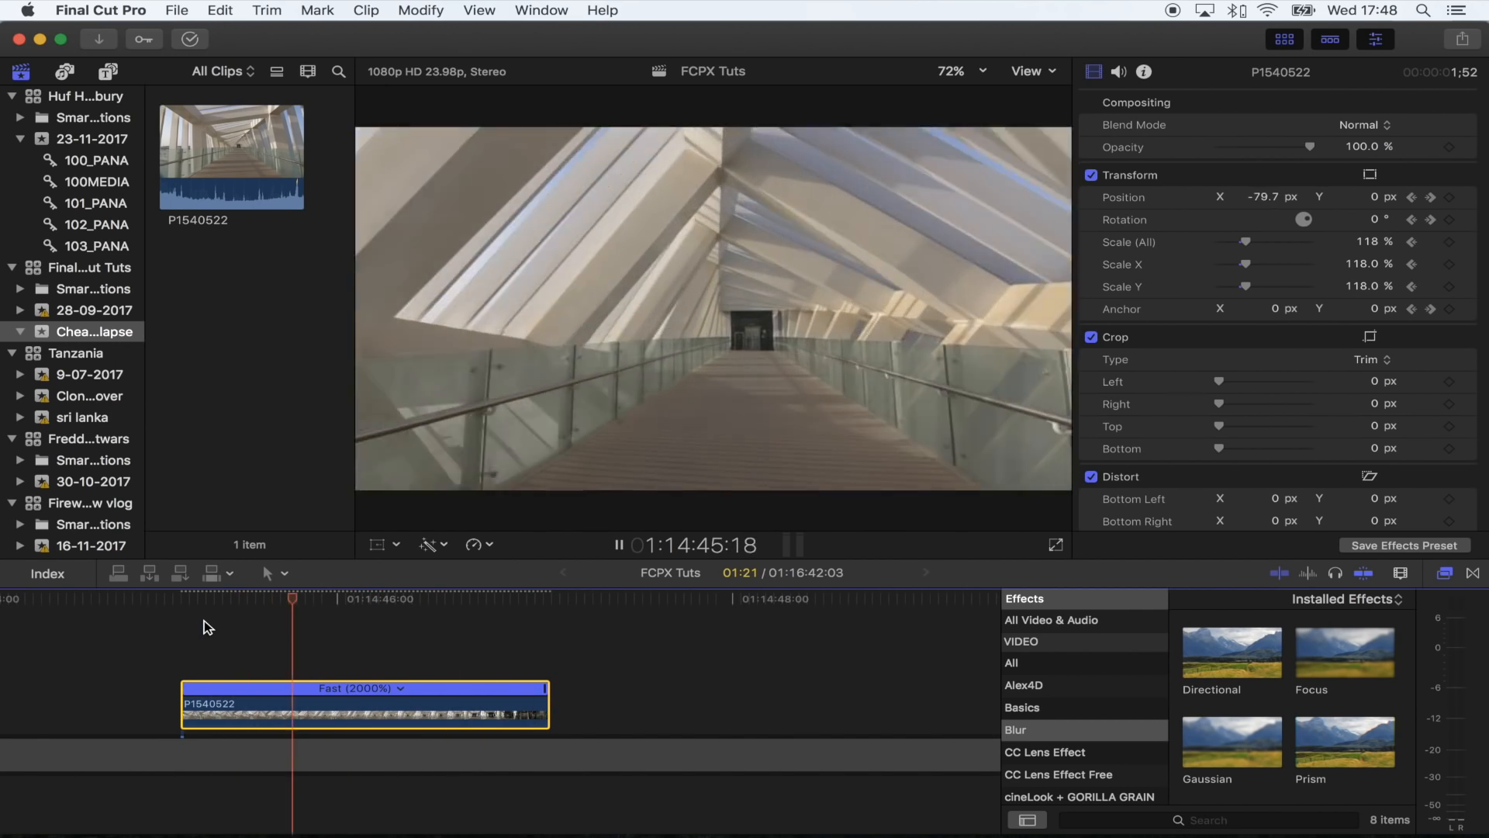
key(space)
click(327, 659)
Reverse the sped-up P1540522 clip and preview the reversed motion
click(329, 709)
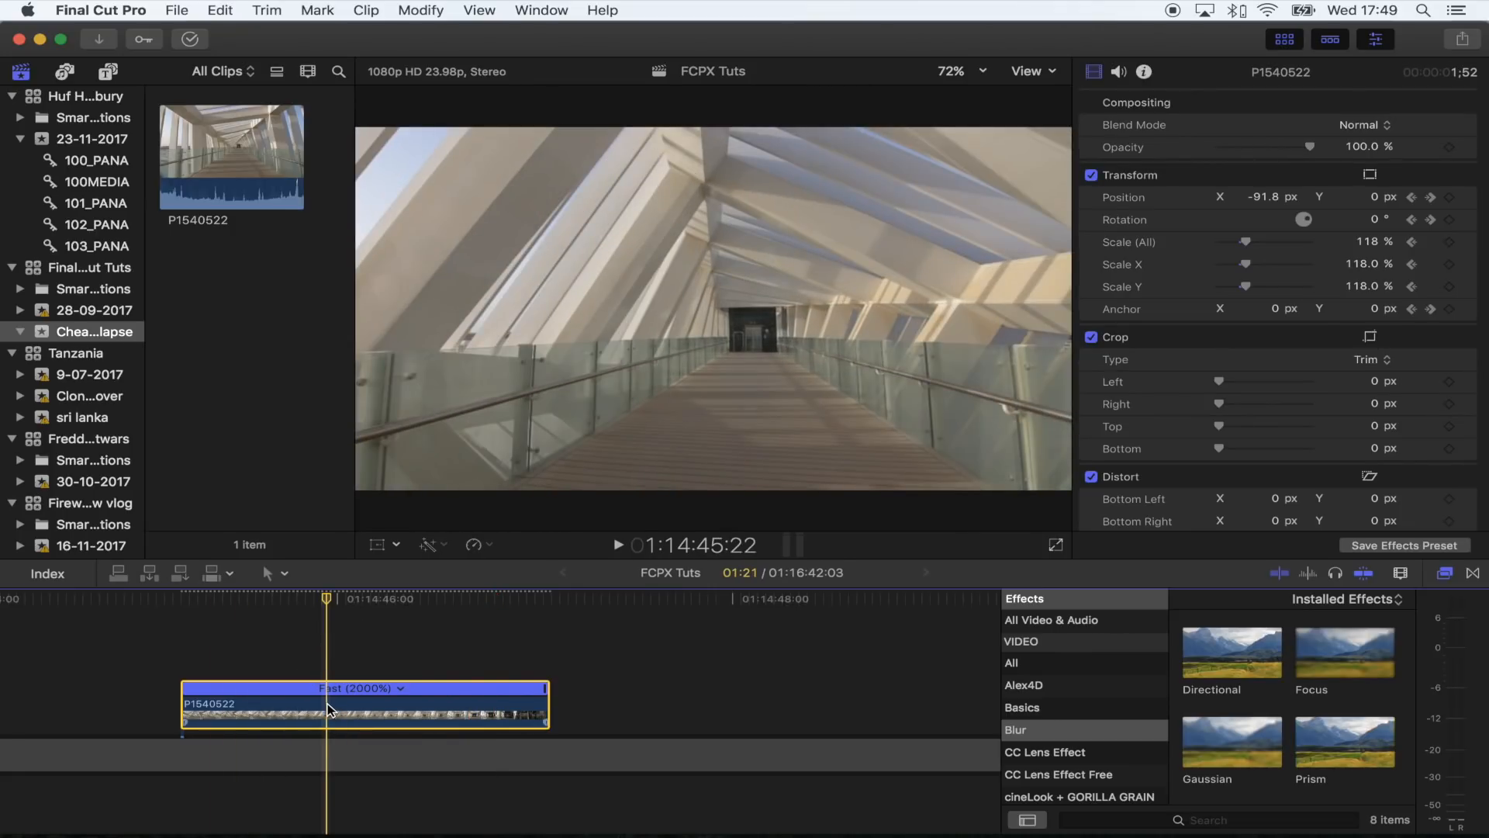
click(485, 541)
click(476, 545)
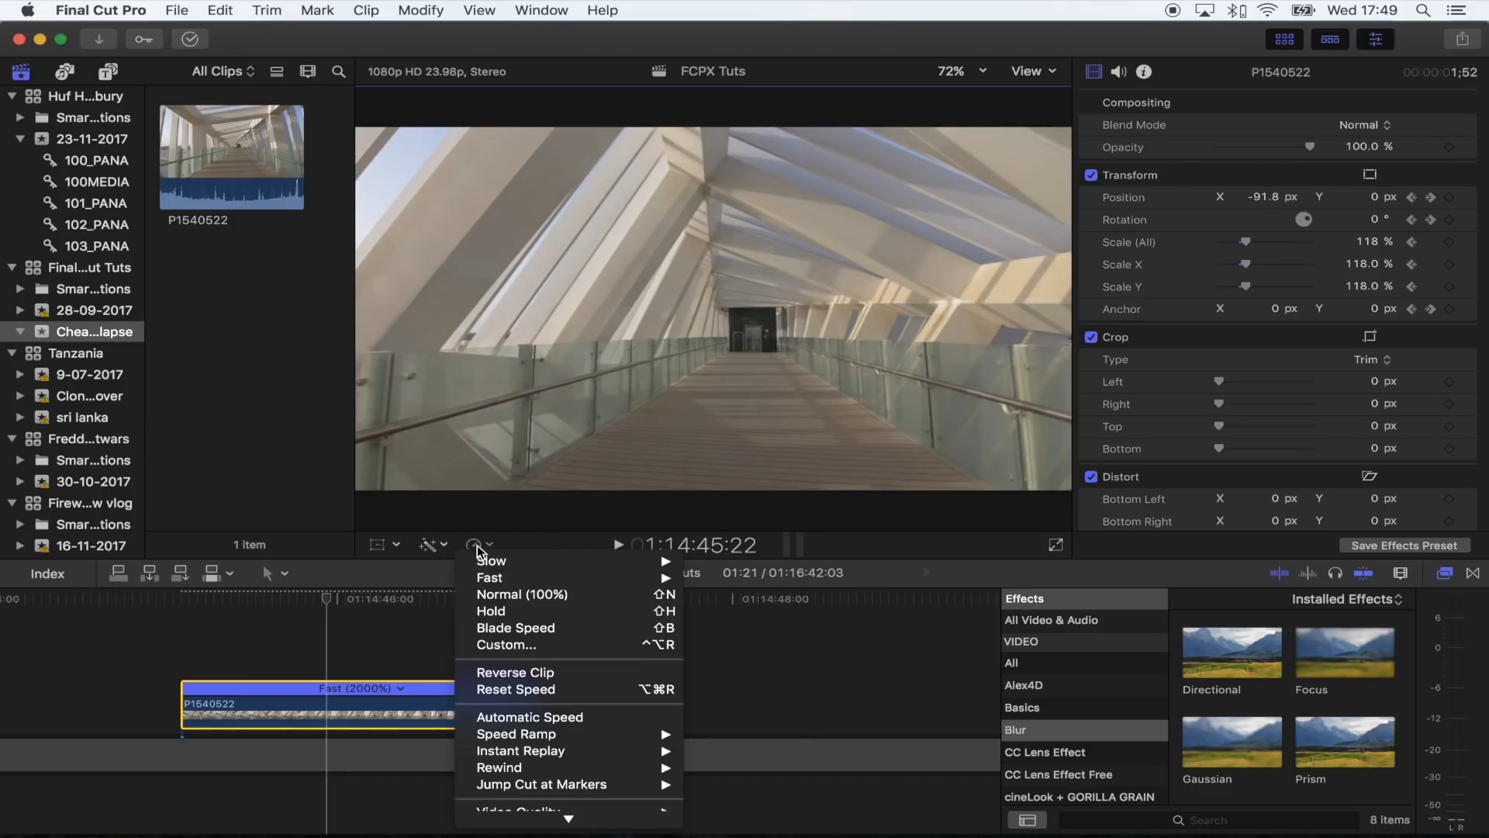
click(526, 673)
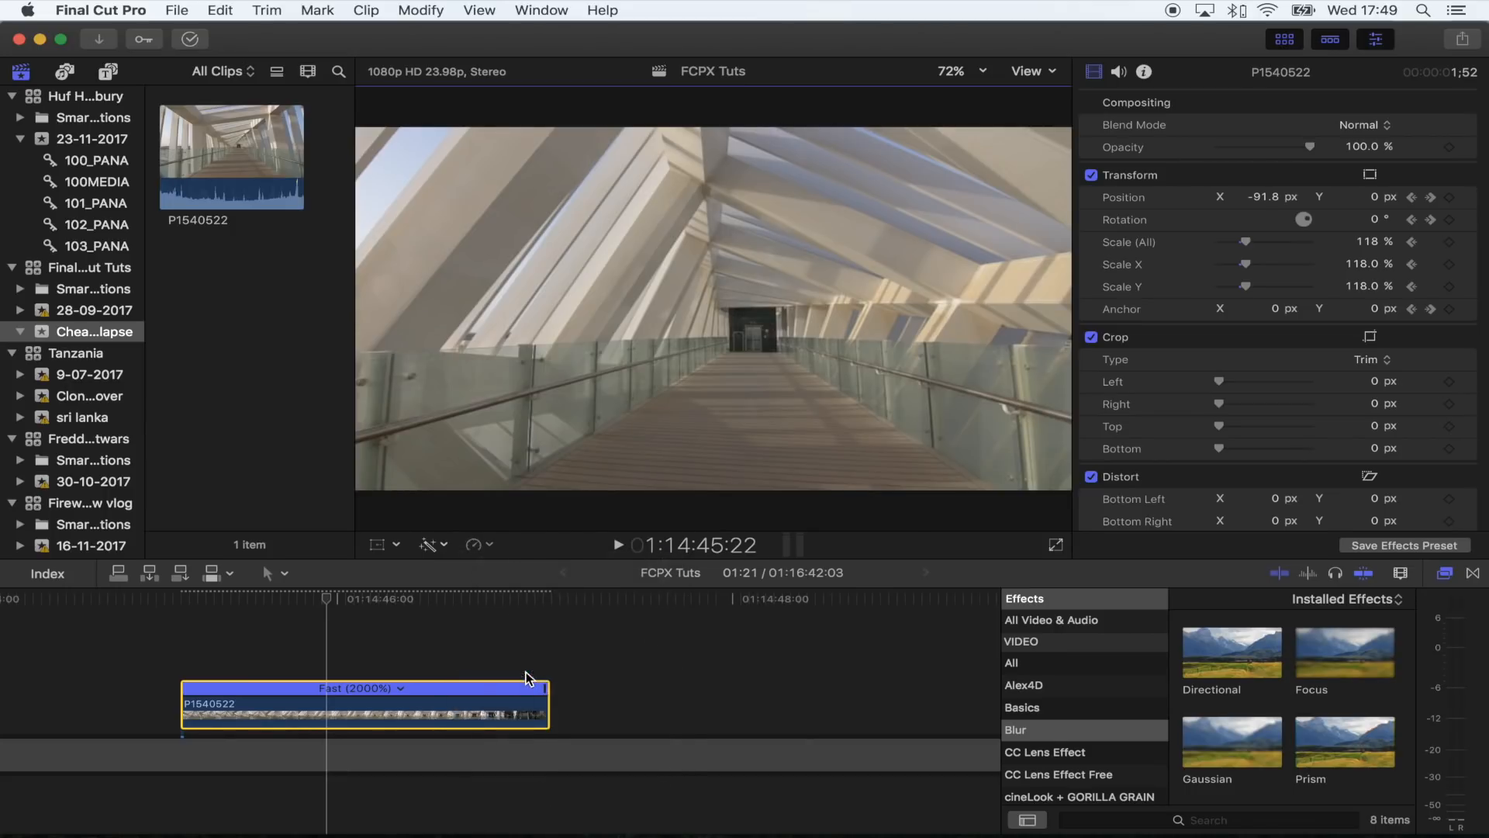
key(space)
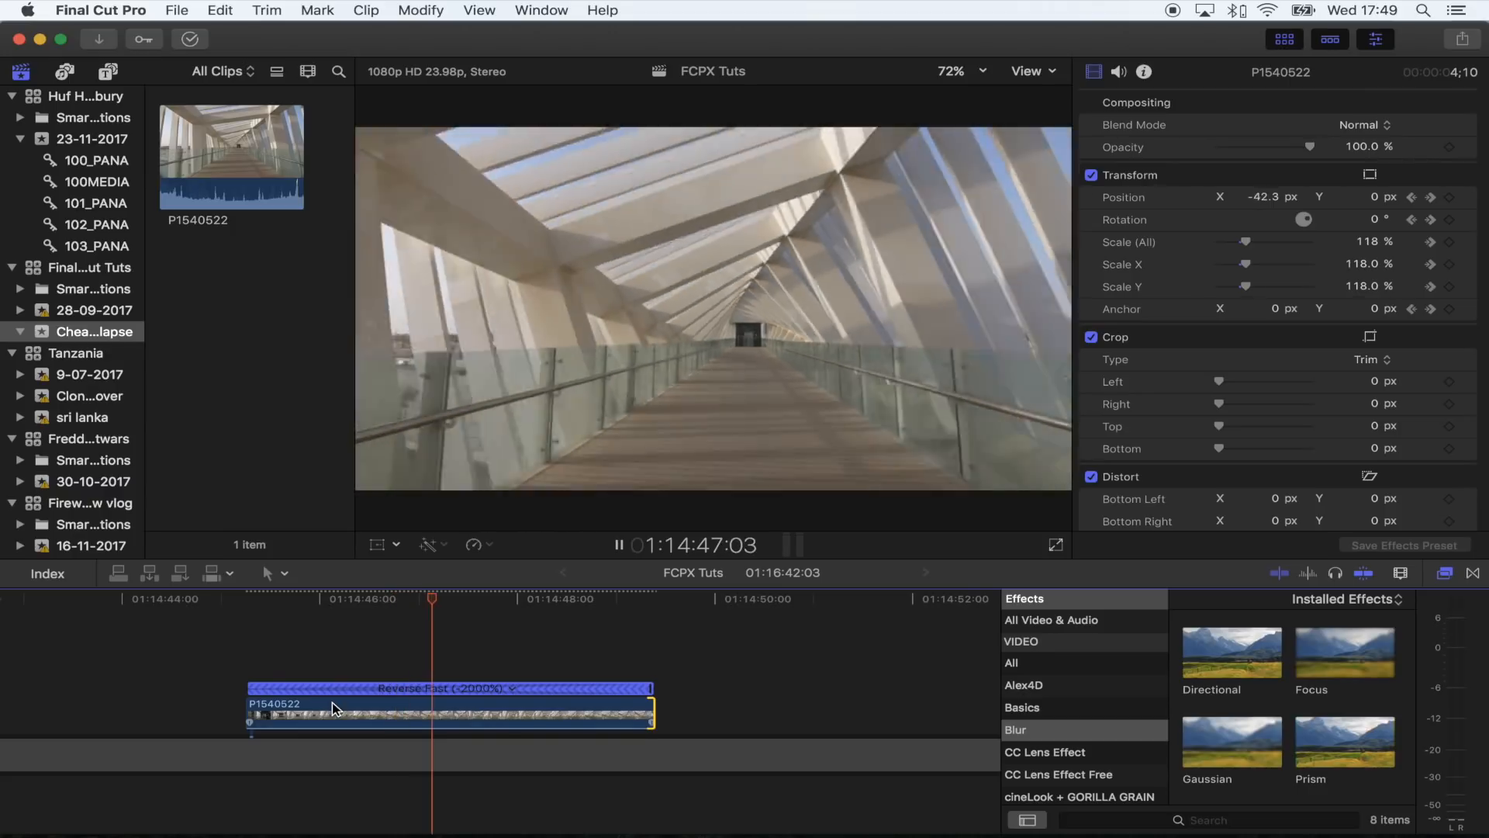
click(368, 704)
key(space)
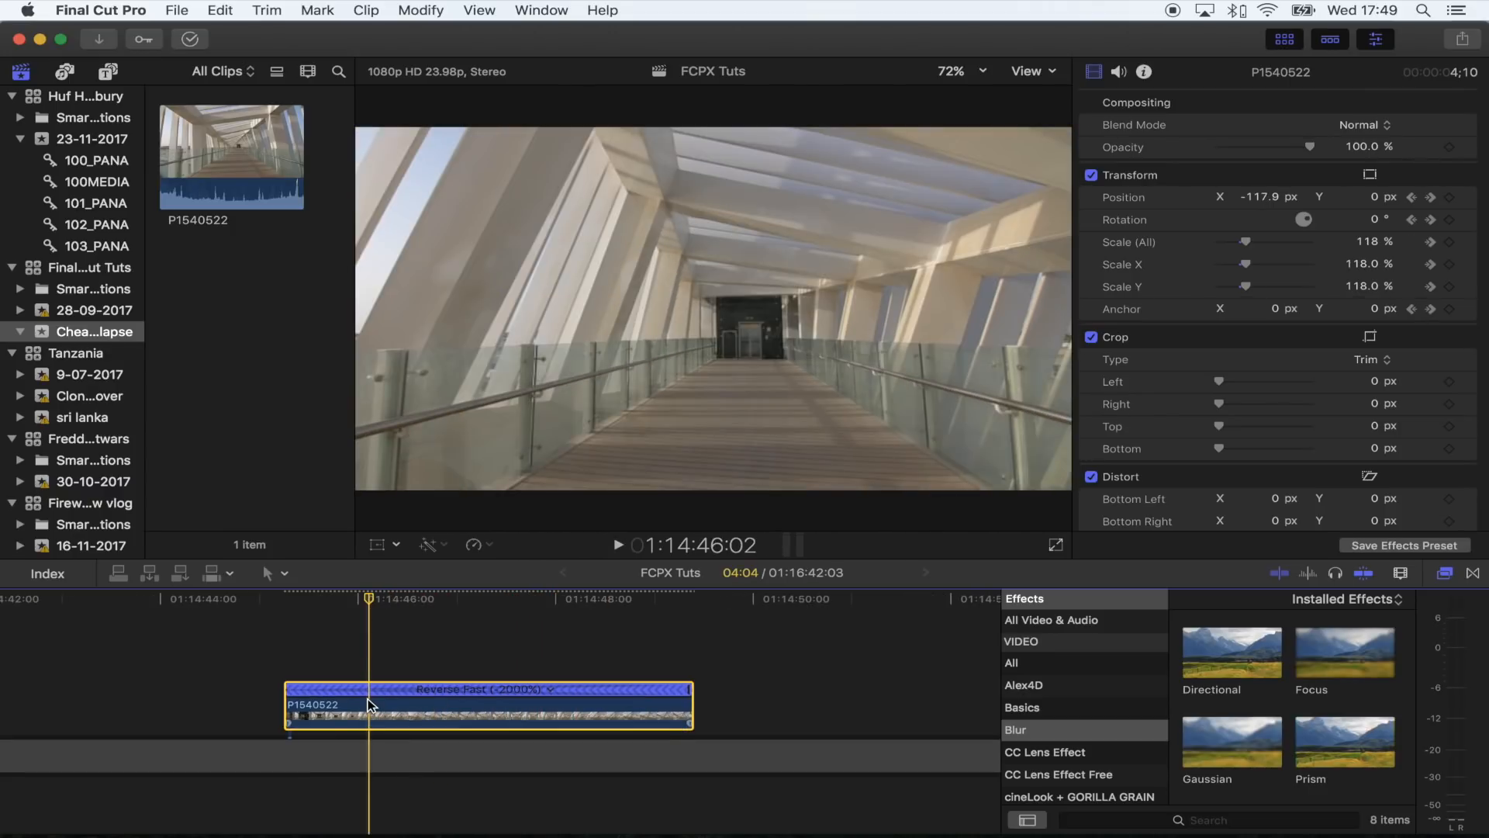
Place the Moderate Motion Blur 2 title above the reversed clip, aligned with its start, and preview the blurred playback
click(353, 653)
click(110, 72)
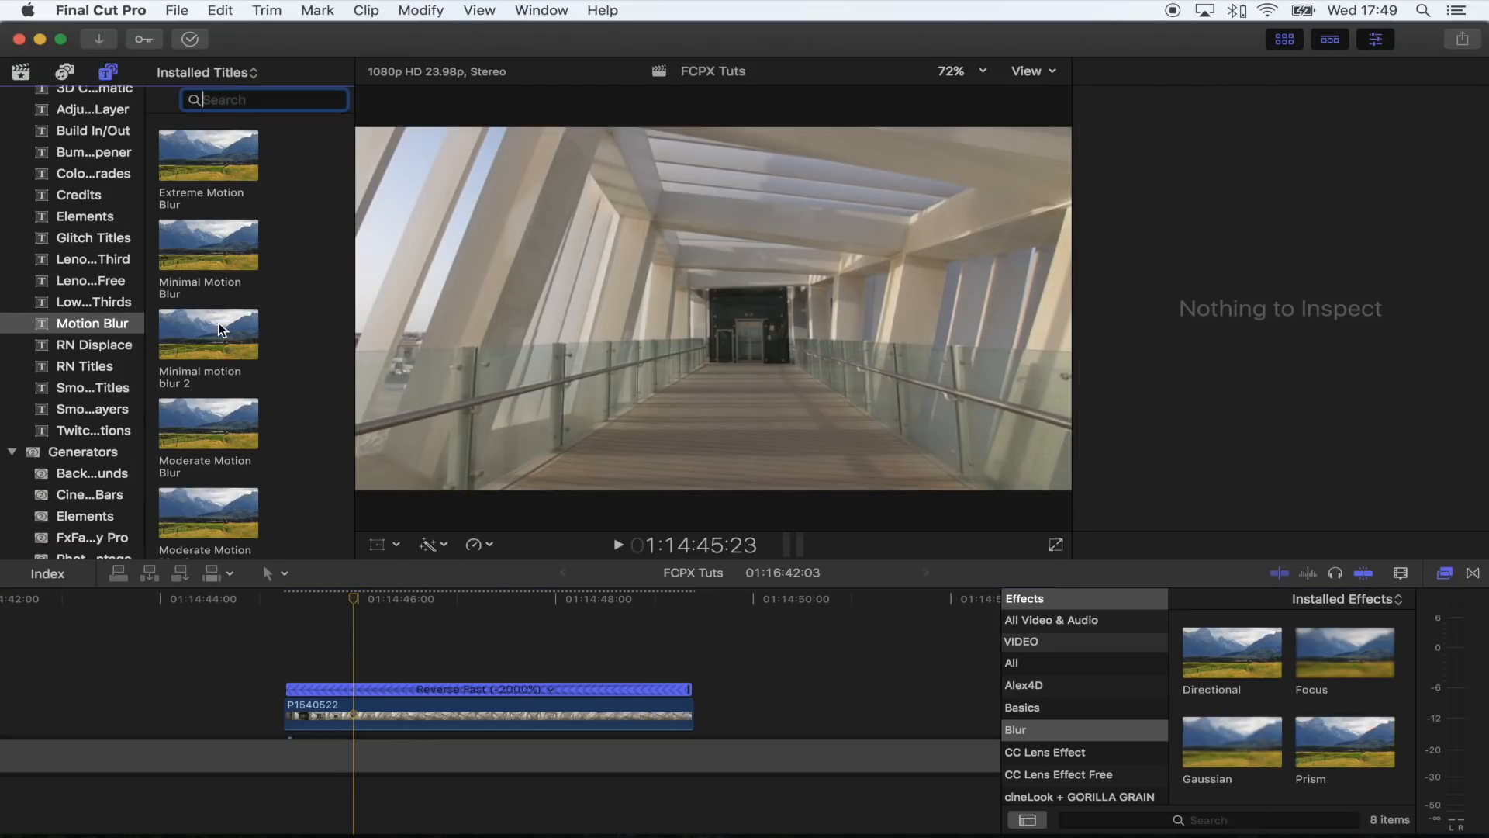
scroll(221, 330, down, 1)
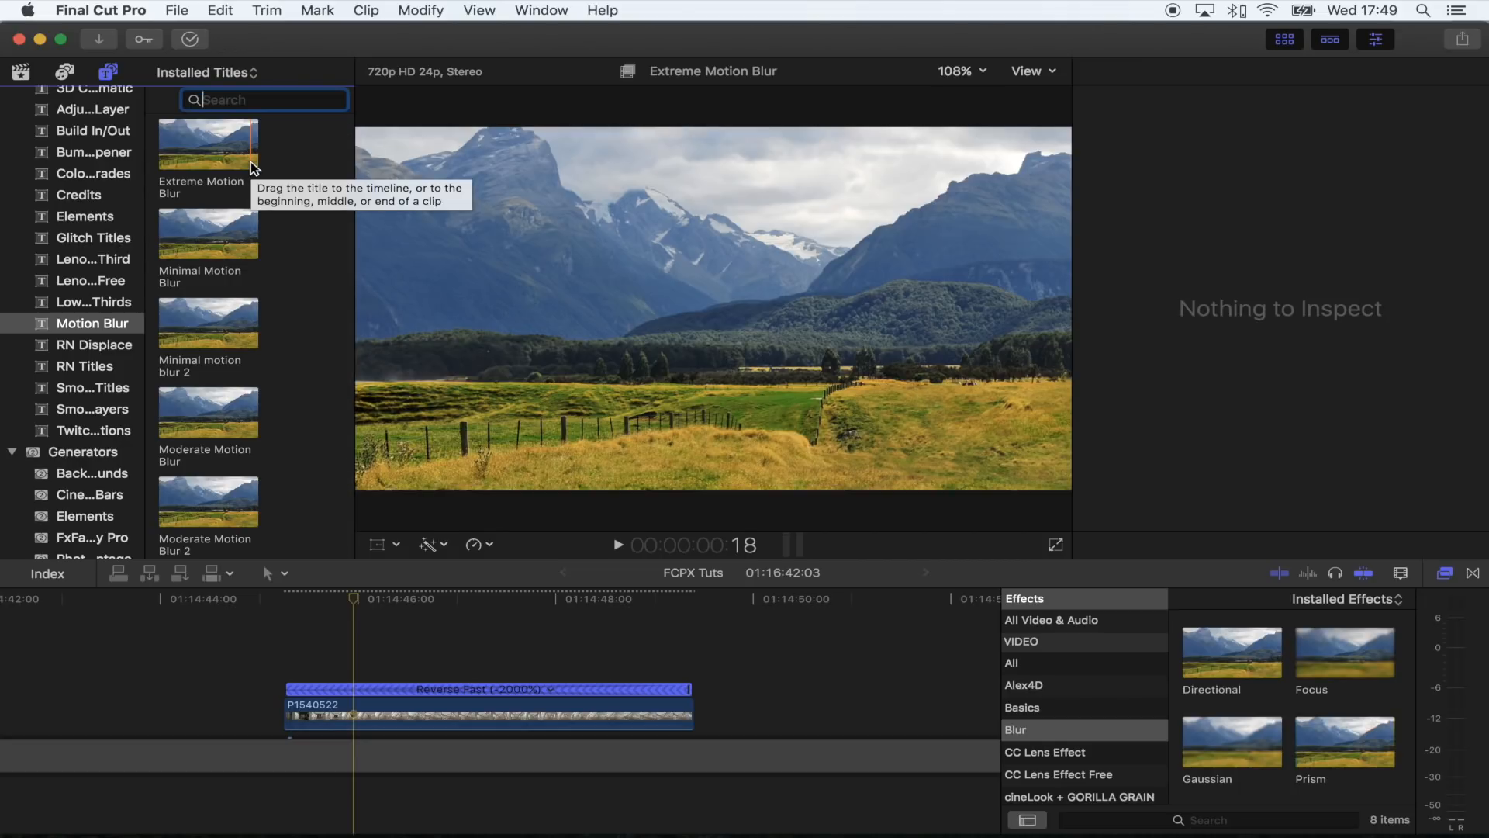
drag(206, 496, 293, 659)
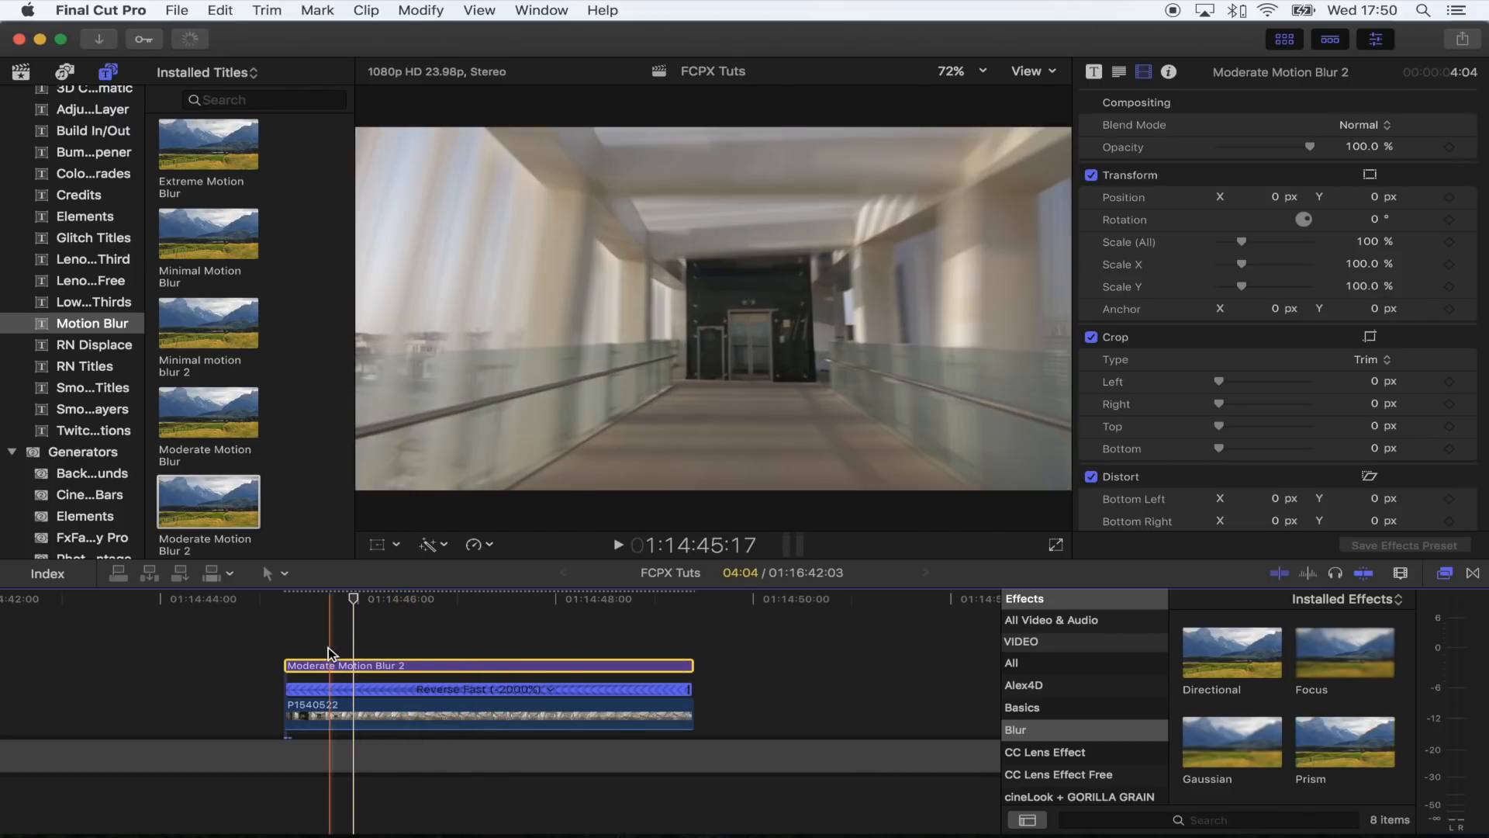
key(space)
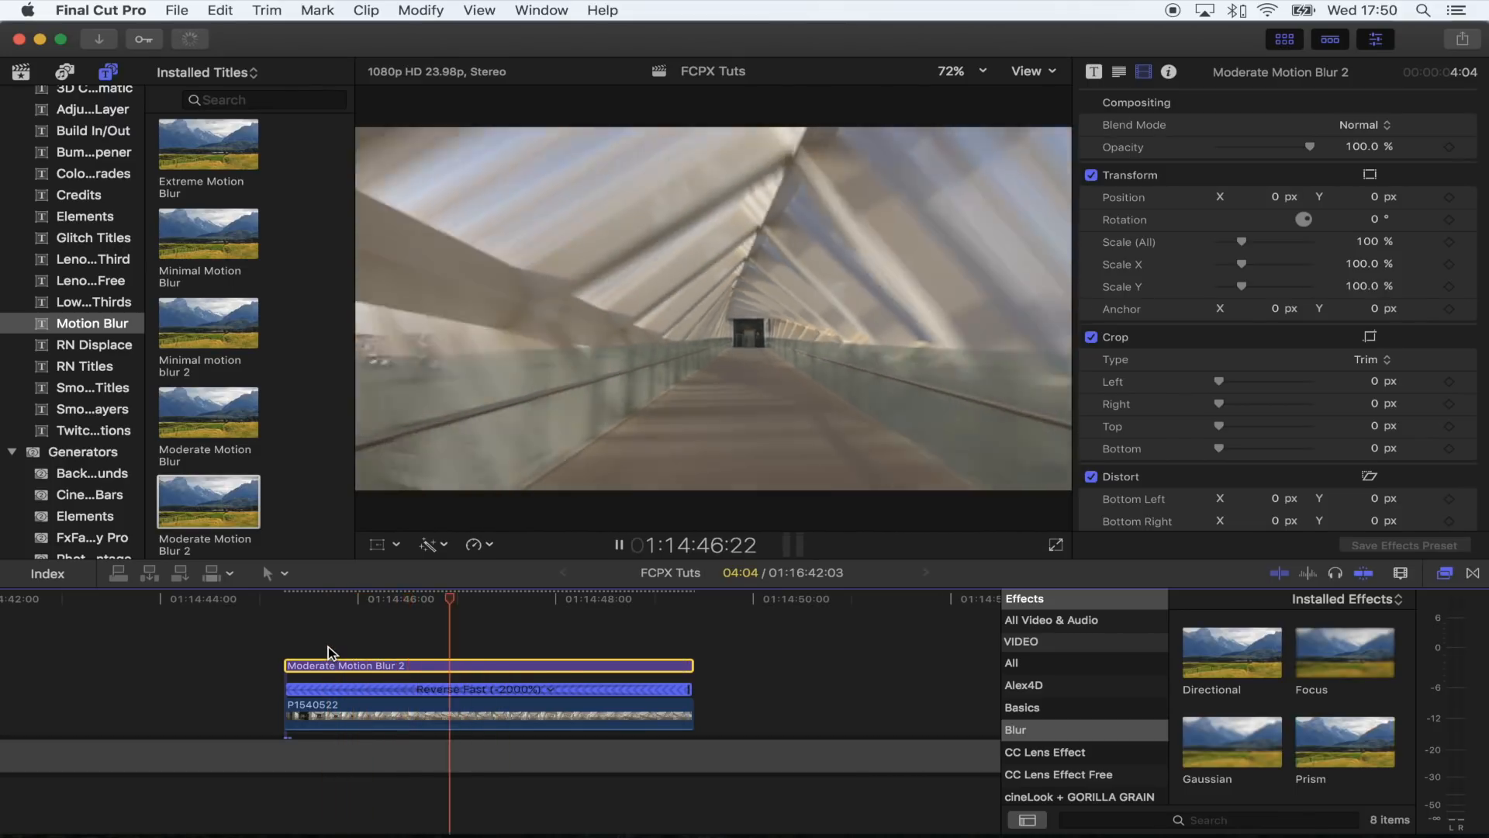
key(space)
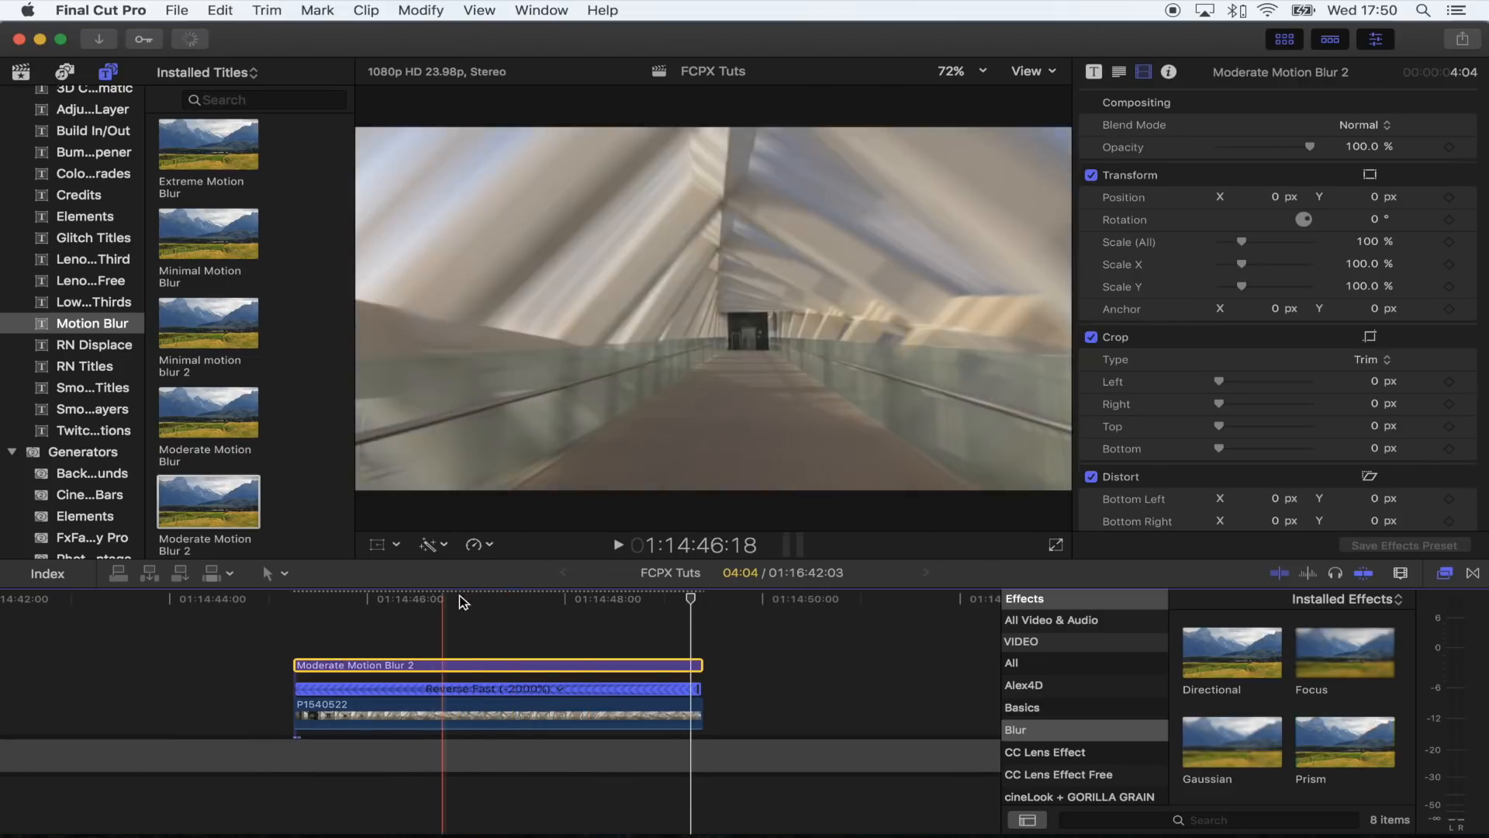
Check the Stabilization settings of the reversed P1540522 clip
click(464, 630)
click(501, 712)
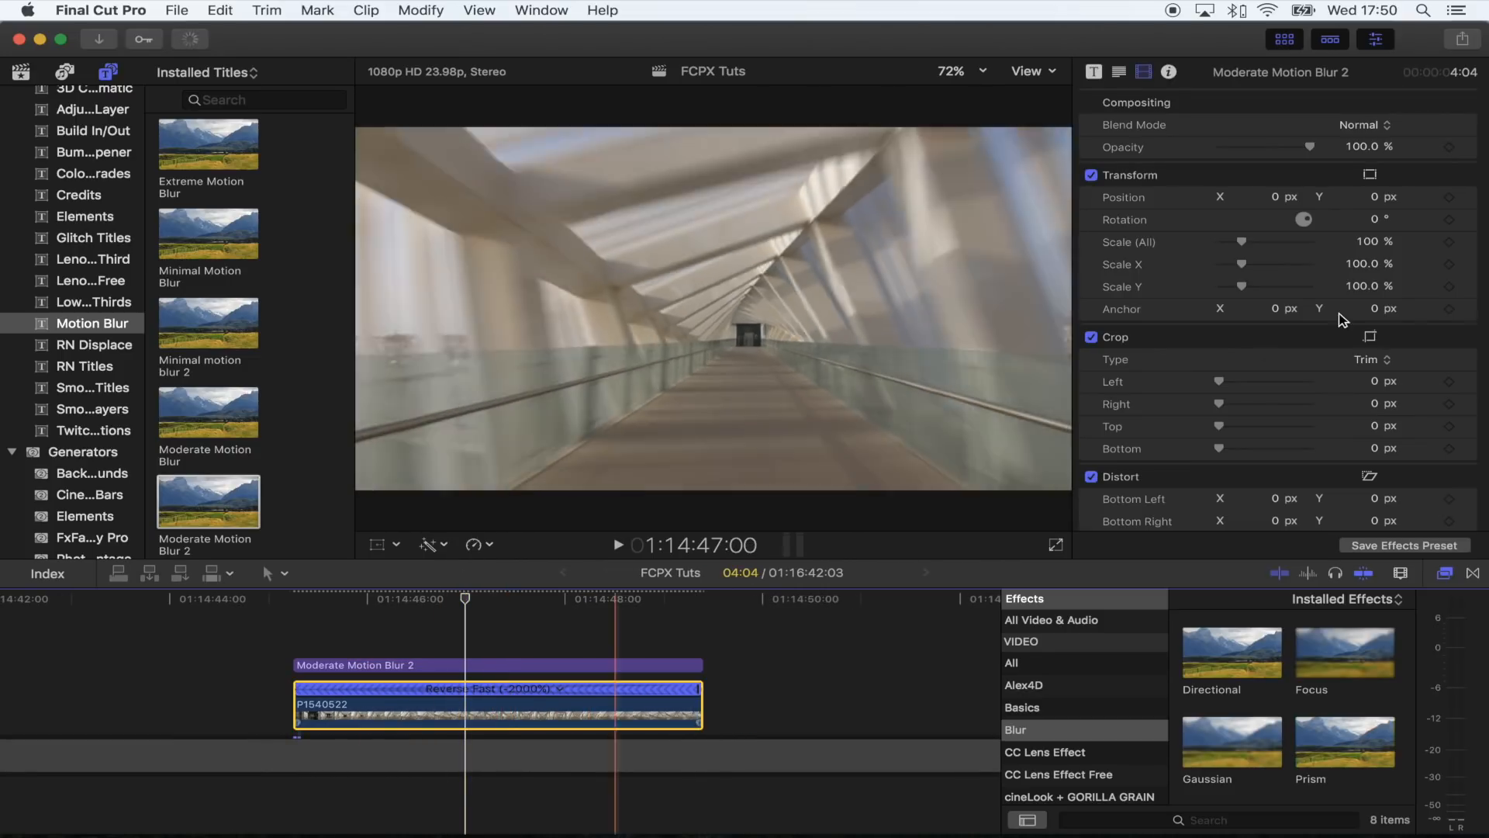
scroll(1138, 232, down, 5)
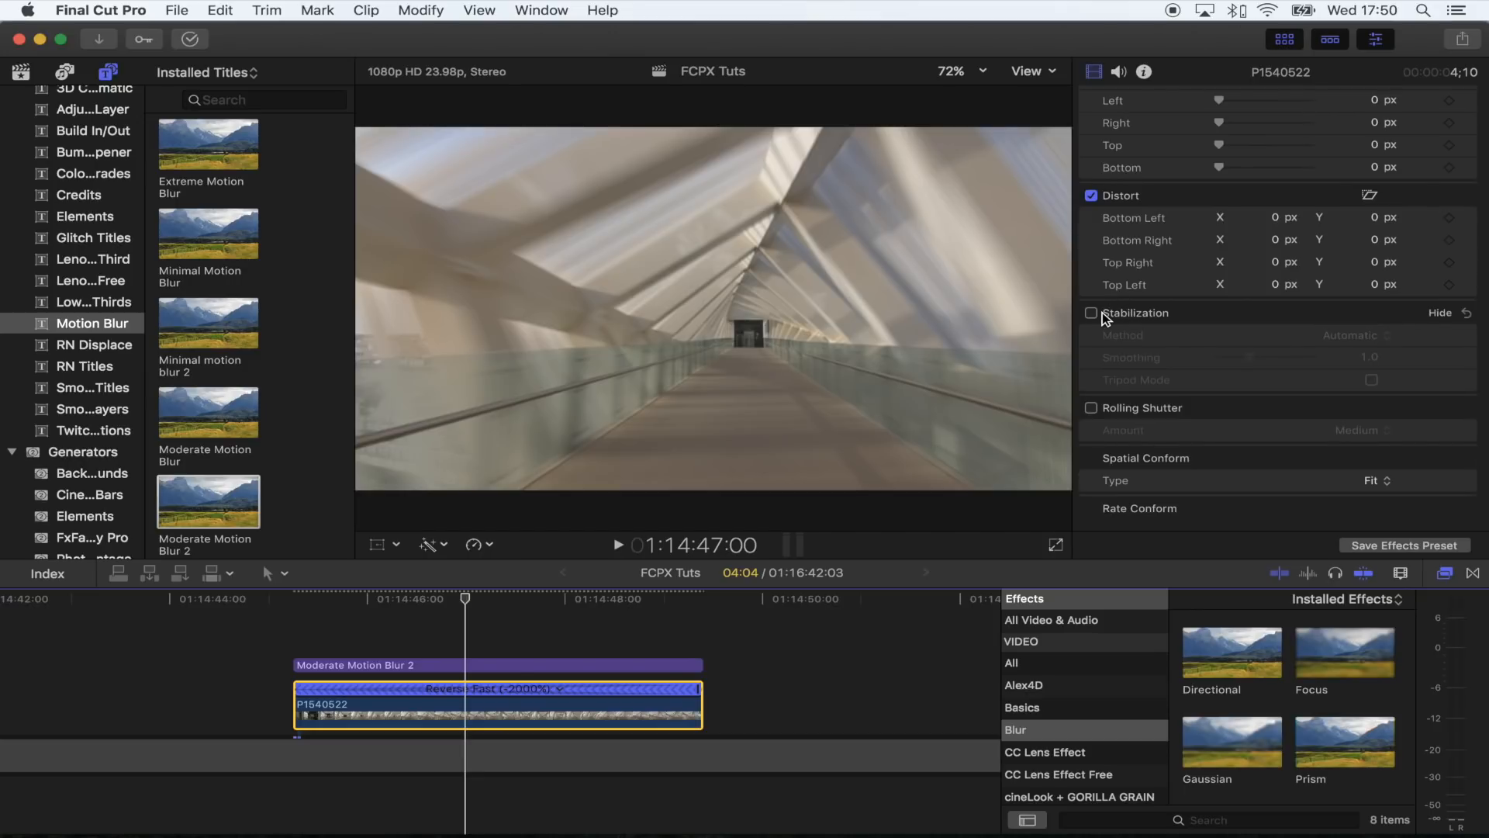
Set the viewer's media playback to Proxy
click(388, 665)
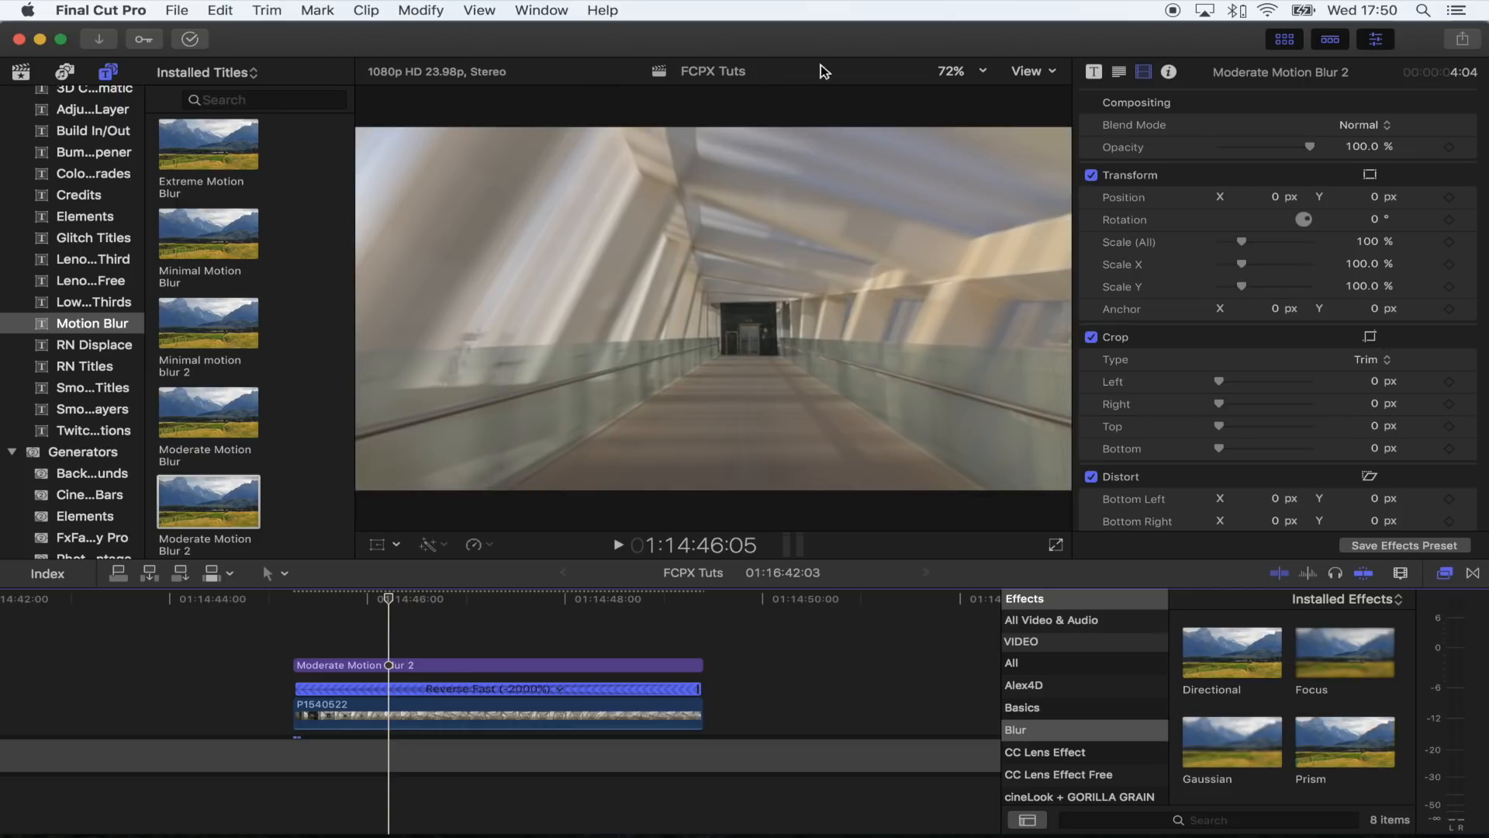
click(1055, 71)
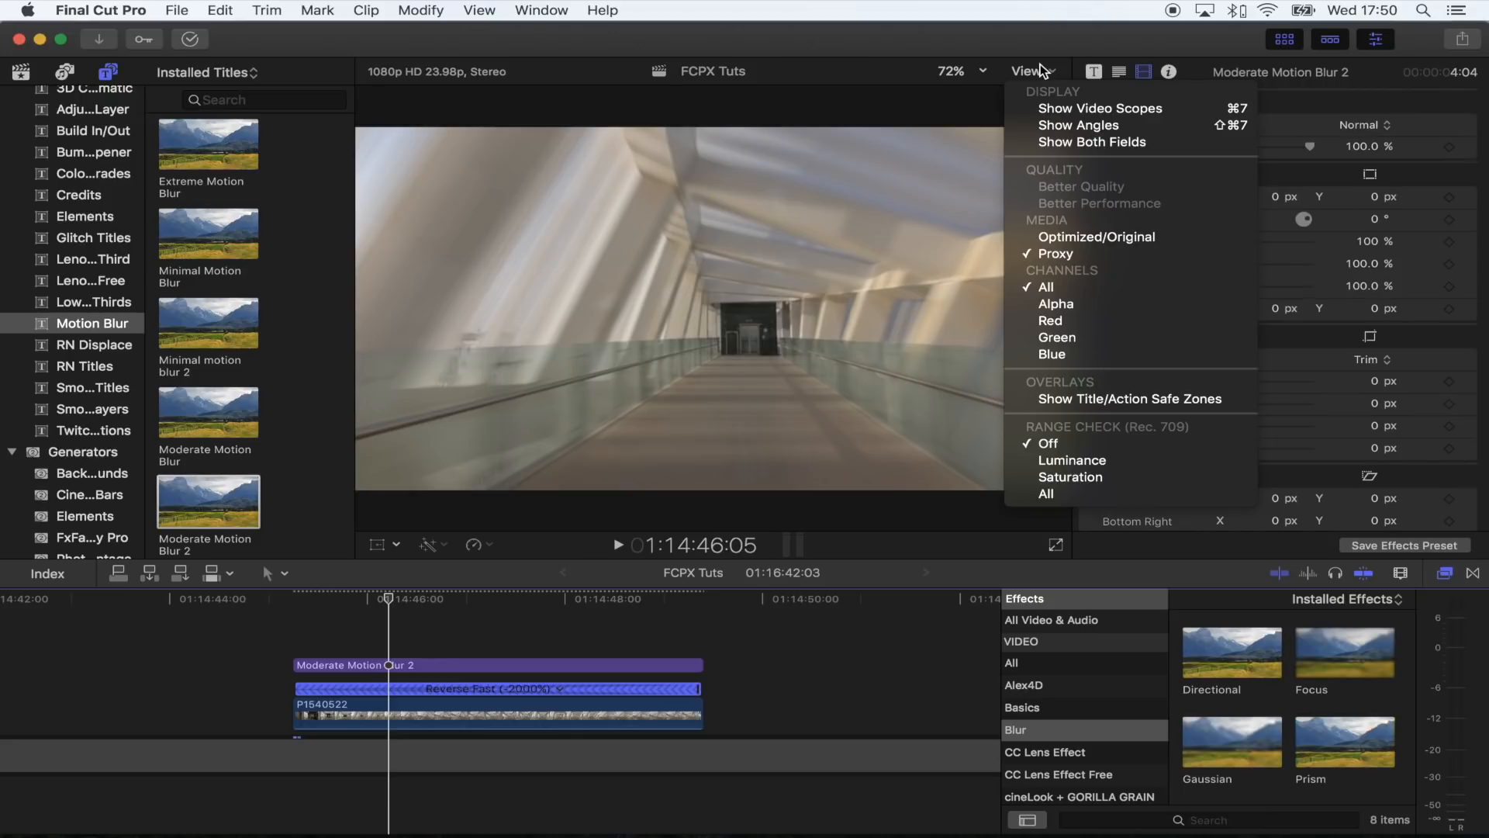
click(1083, 257)
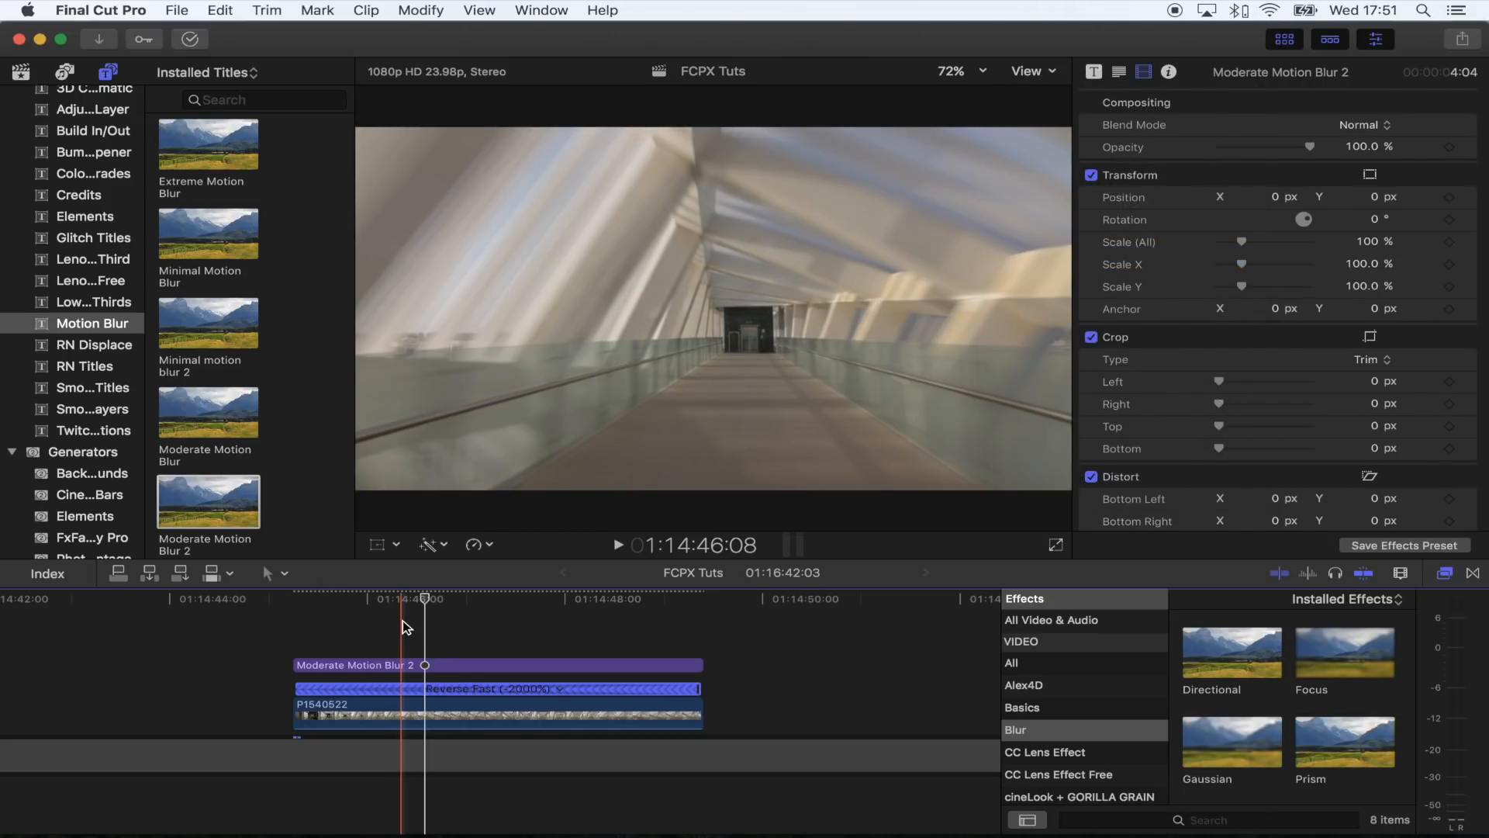
Delete the Moderate Motion Blur 2 title above the P1540522 clip
scroll(404, 626, left, 3)
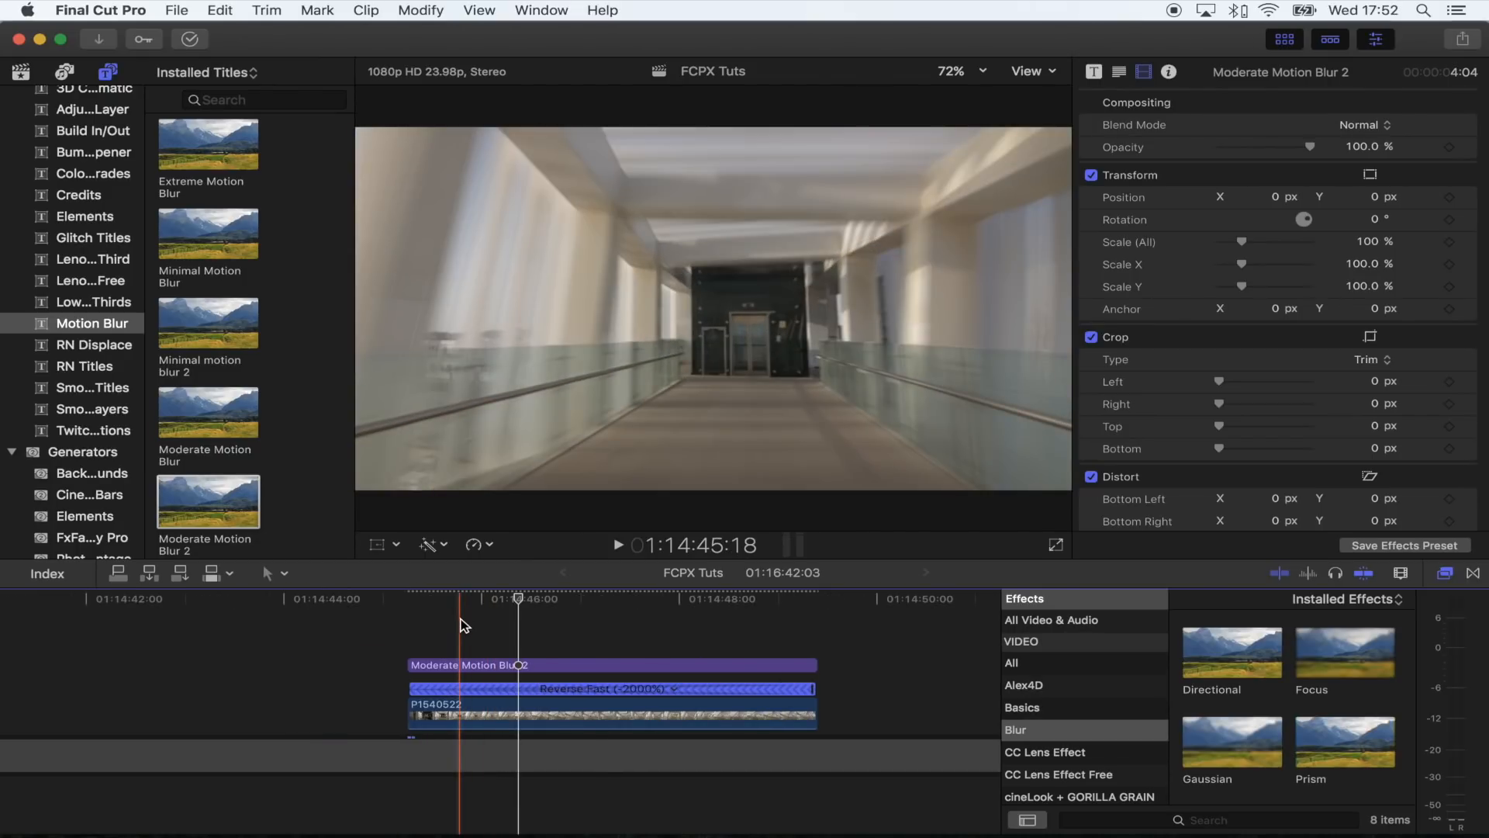
click(466, 665)
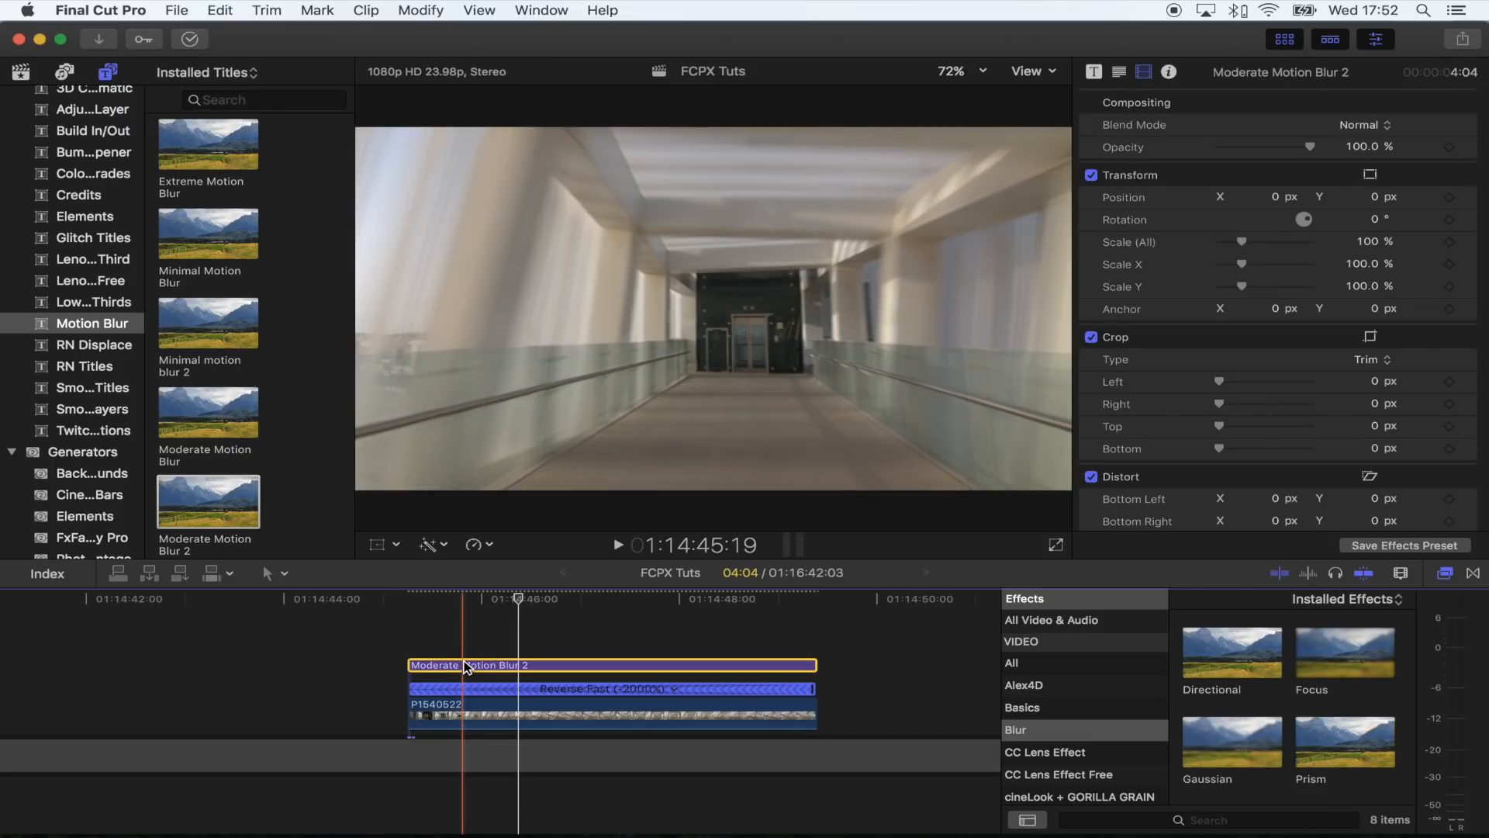
key(Delete)
Move the playhead to 01:14:45:12, where the elevator doors are close, and apply the Draw Mask effect to the P1540522 clip
click(439, 711)
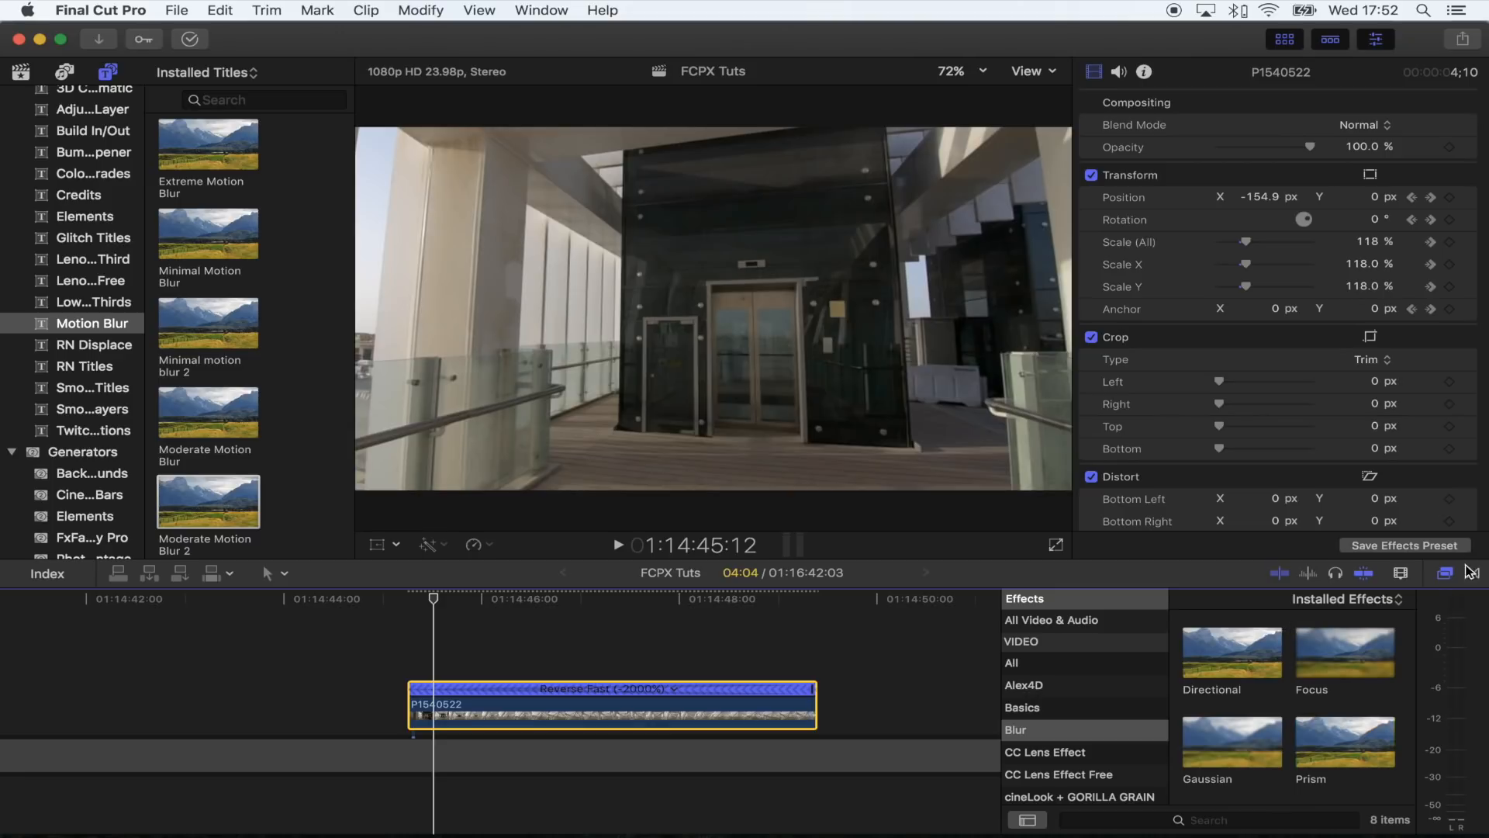
scroll(1056, 683, down, 10)
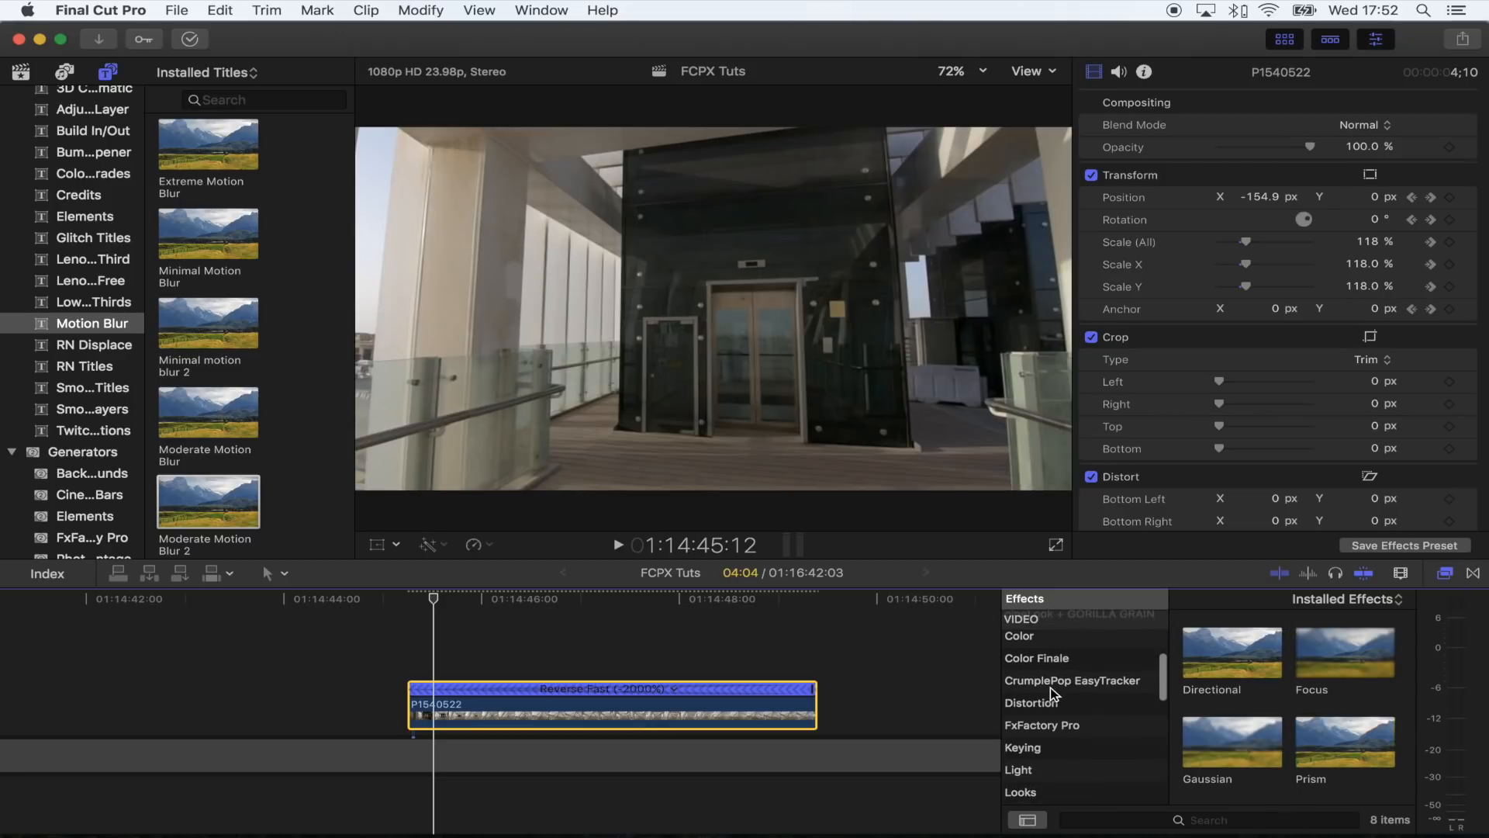
scroll(1056, 701, down, 1)
click(1070, 726)
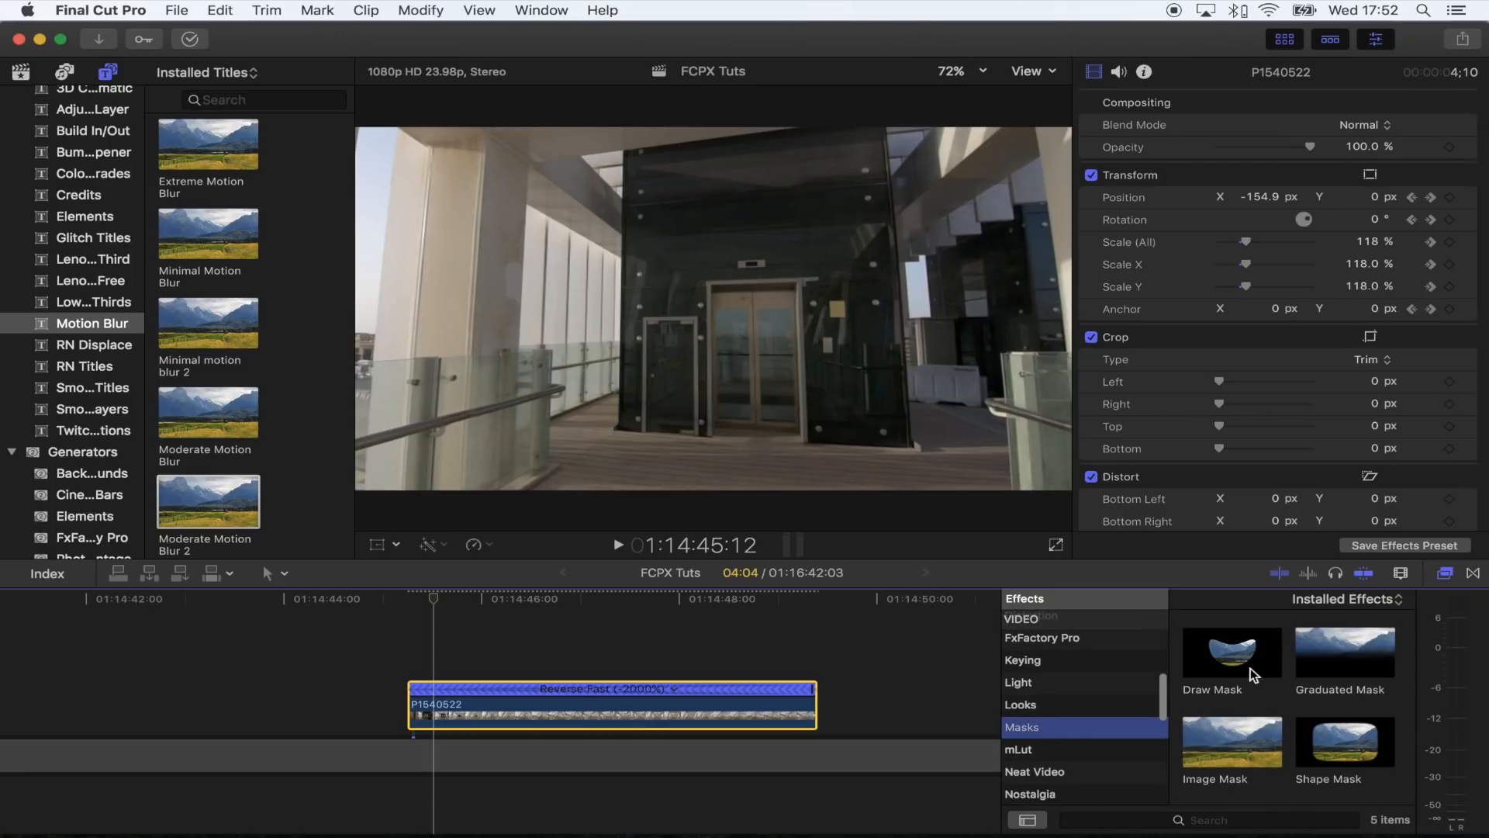
drag(1238, 664, 496, 702)
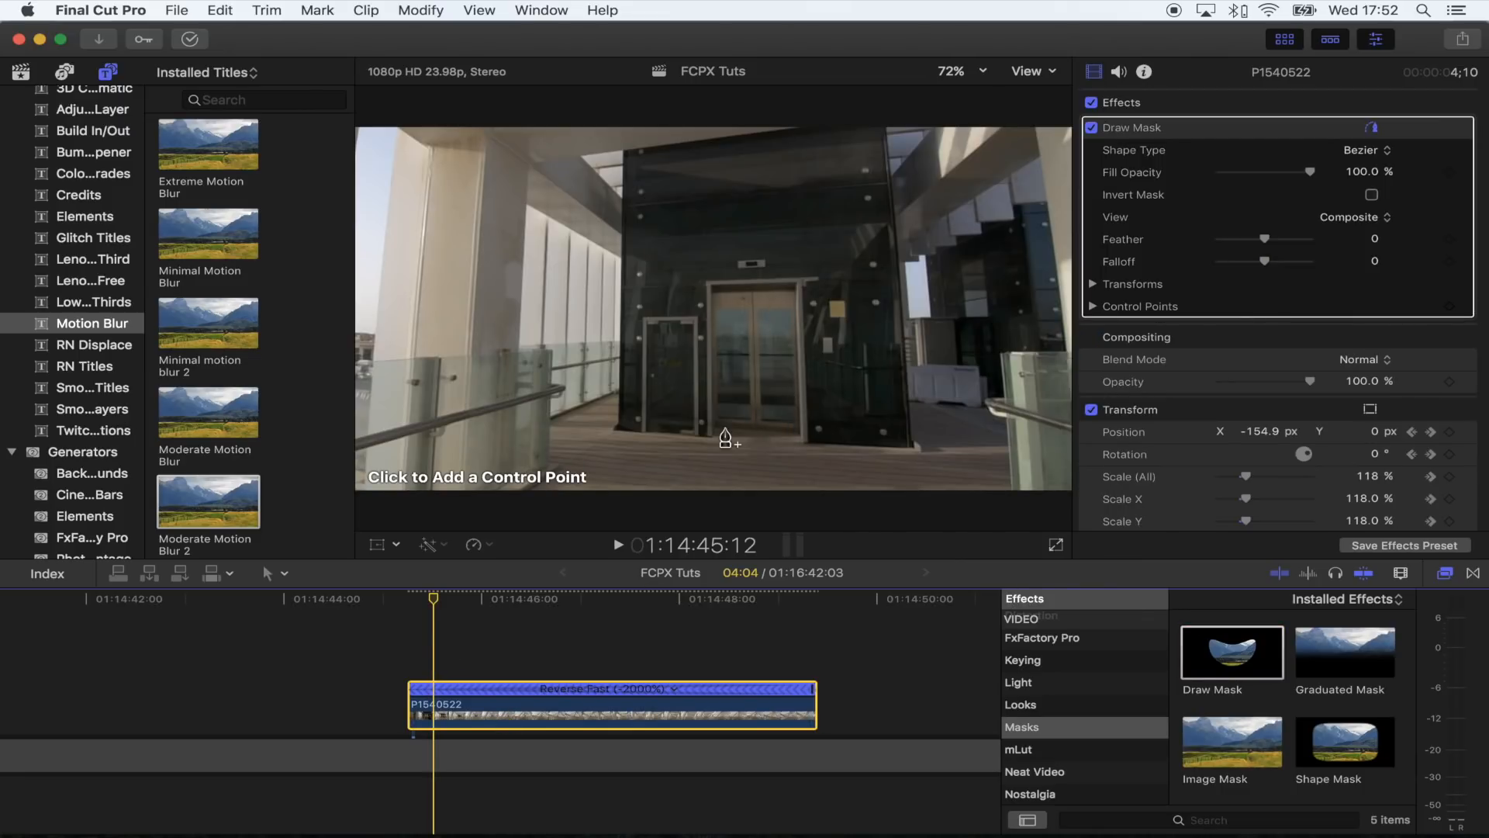
Draw a closed four-point mask around the elevator doors and invert it so the doors are cut out
click(713, 295)
click(793, 292)
click(798, 435)
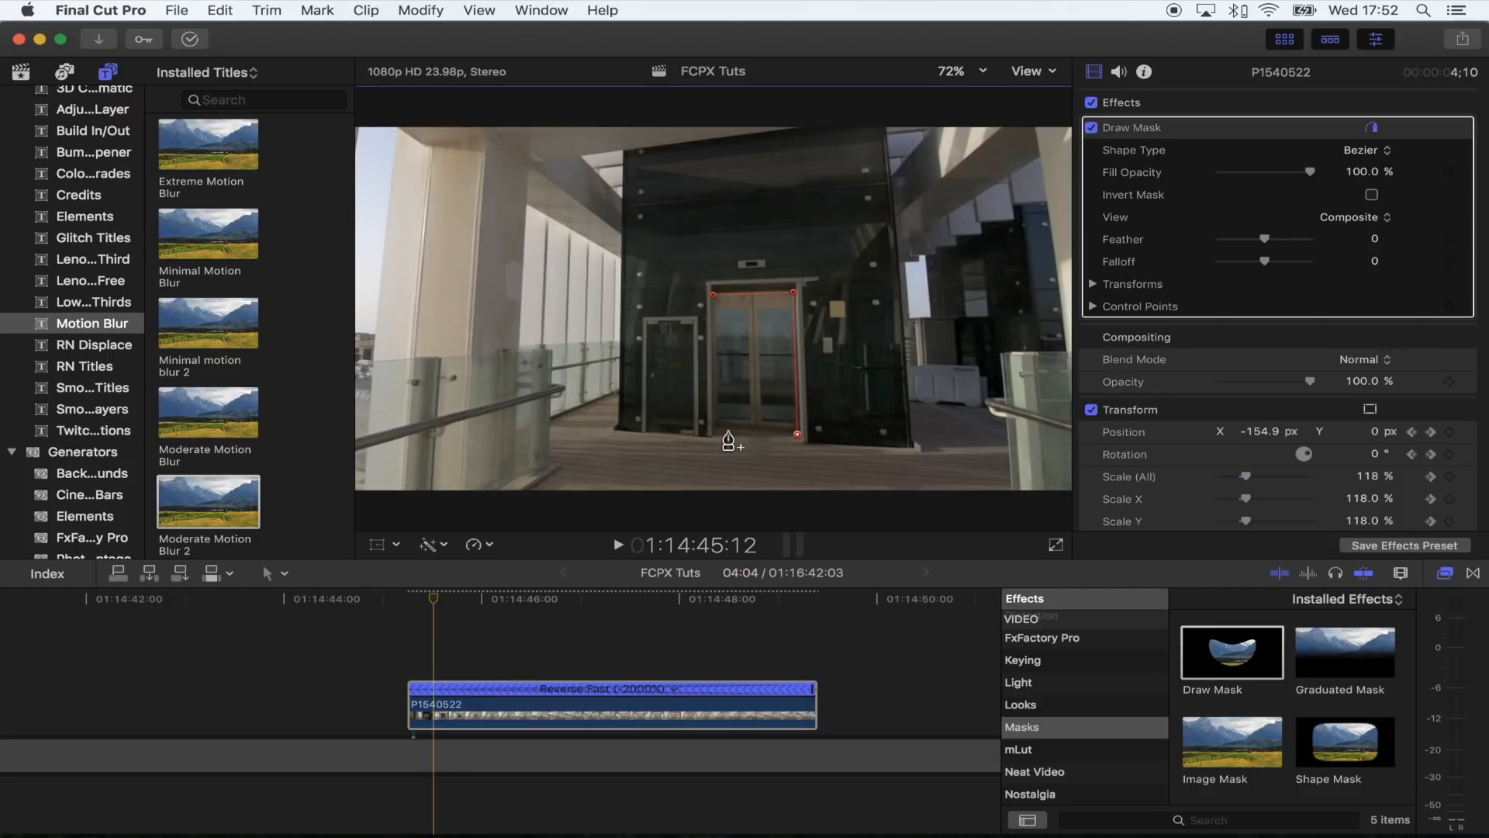
click(714, 426)
click(713, 296)
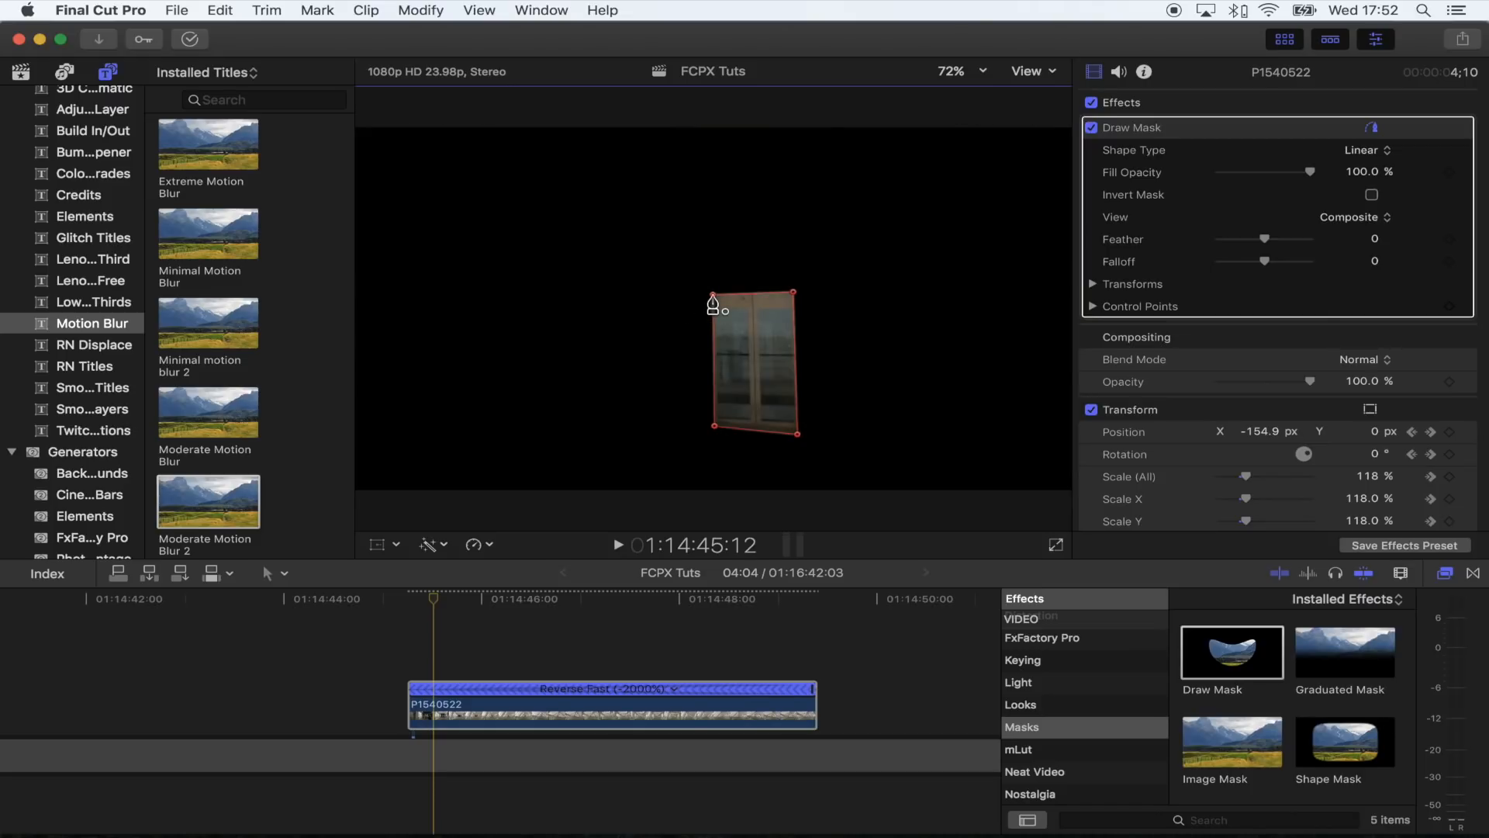
click(1372, 195)
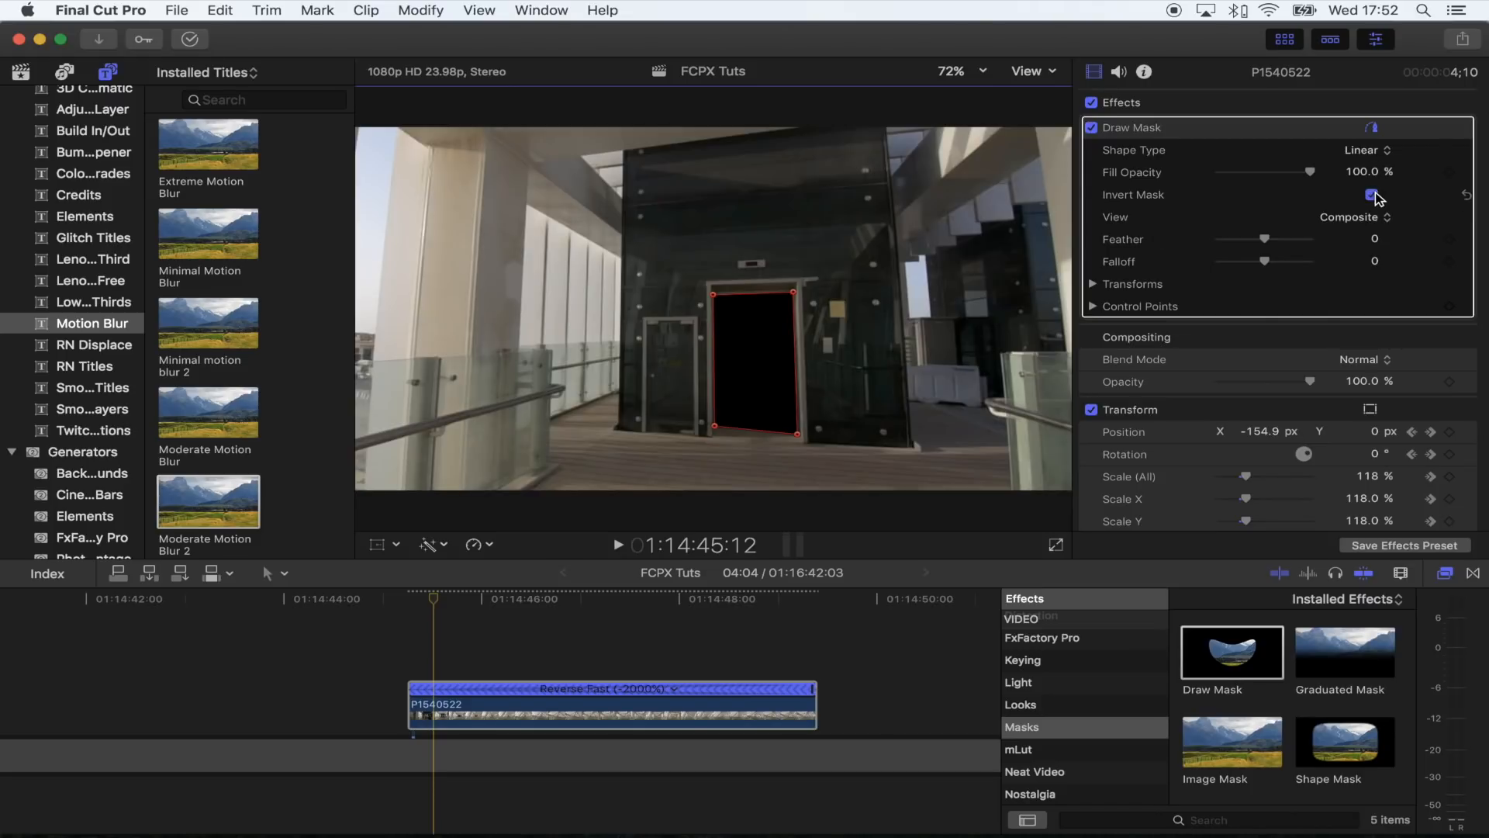
Add keyframes for the Draw Mask's Position, Rotation and Control Points at the current frame
click(1094, 285)
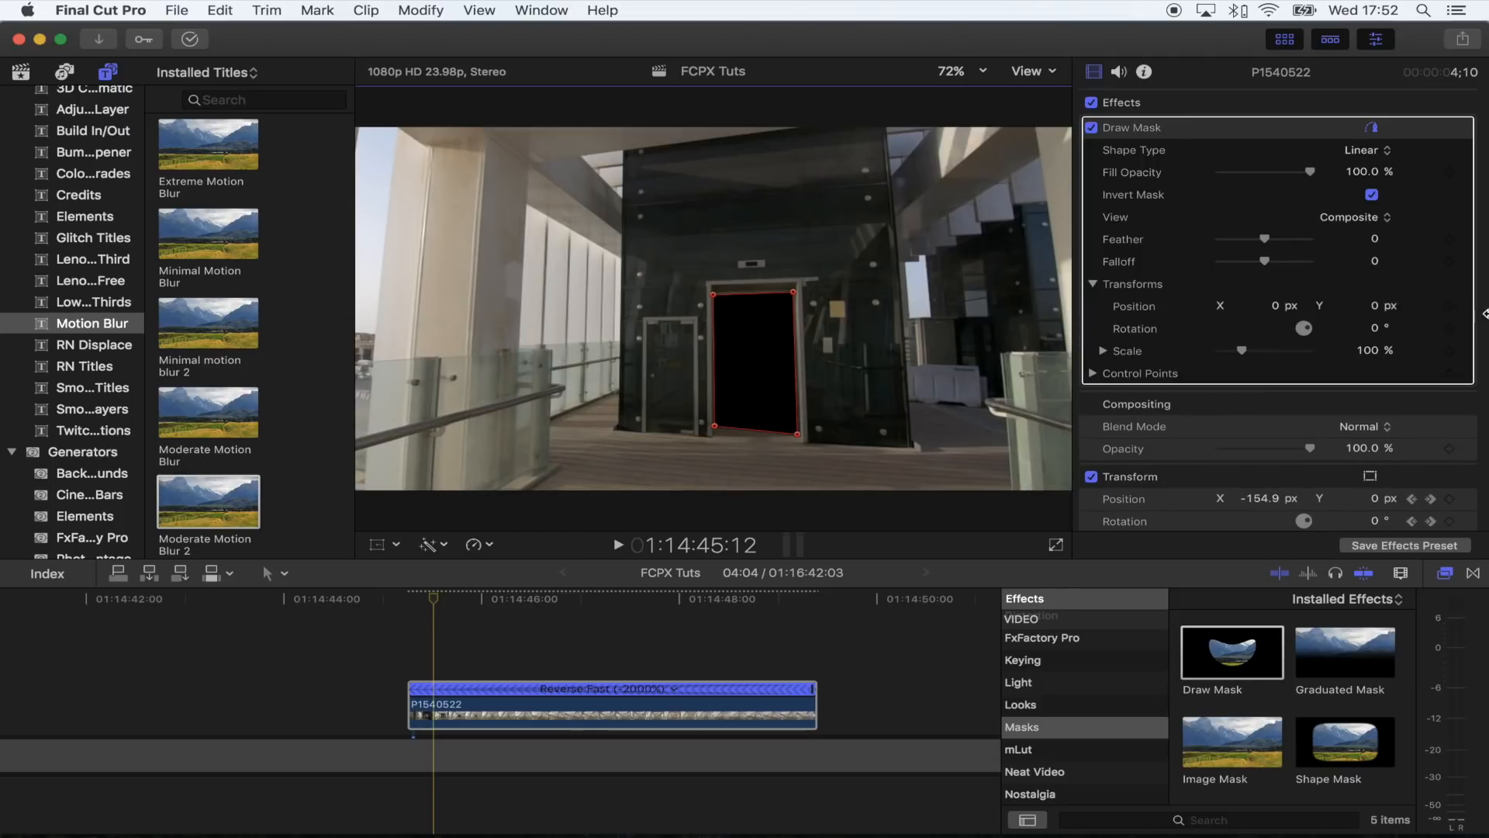
click(1449, 307)
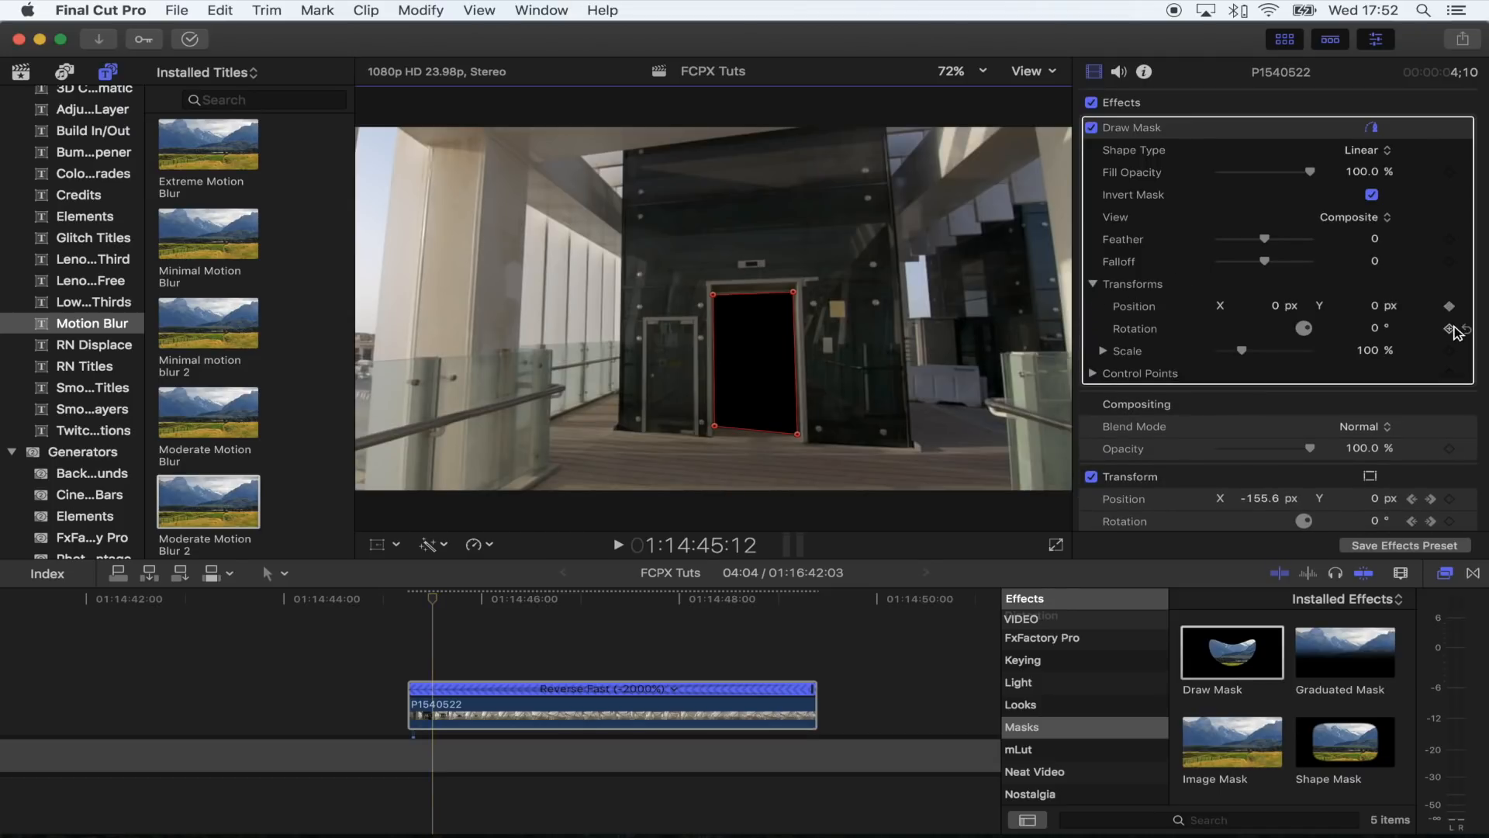
click(1450, 329)
click(1449, 374)
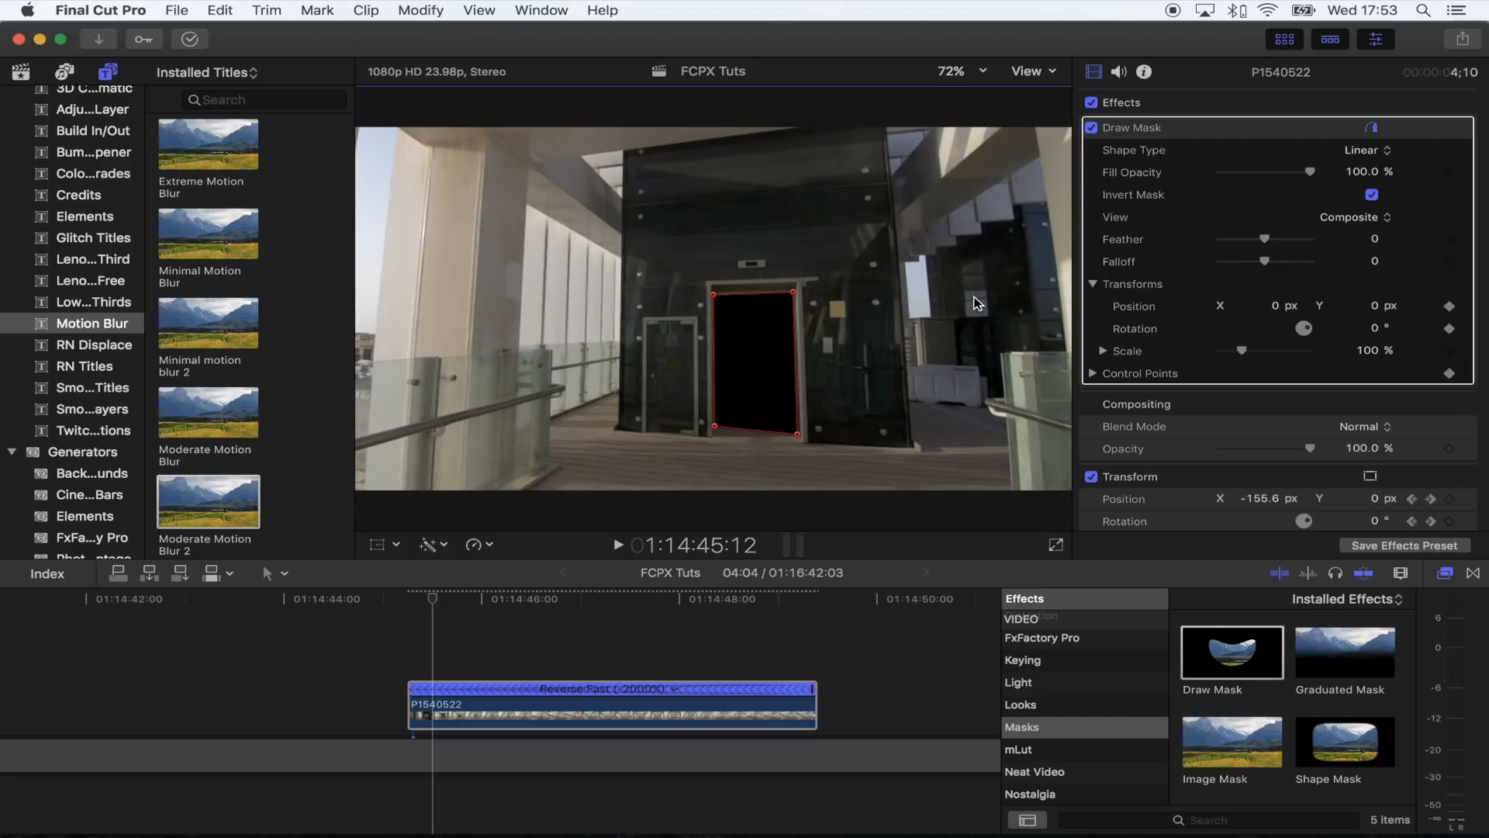
At frame 01:14:45:13, shift the mask to about X 13, Y -11.5 px and refit its corners to the elevator doors
key(Right)
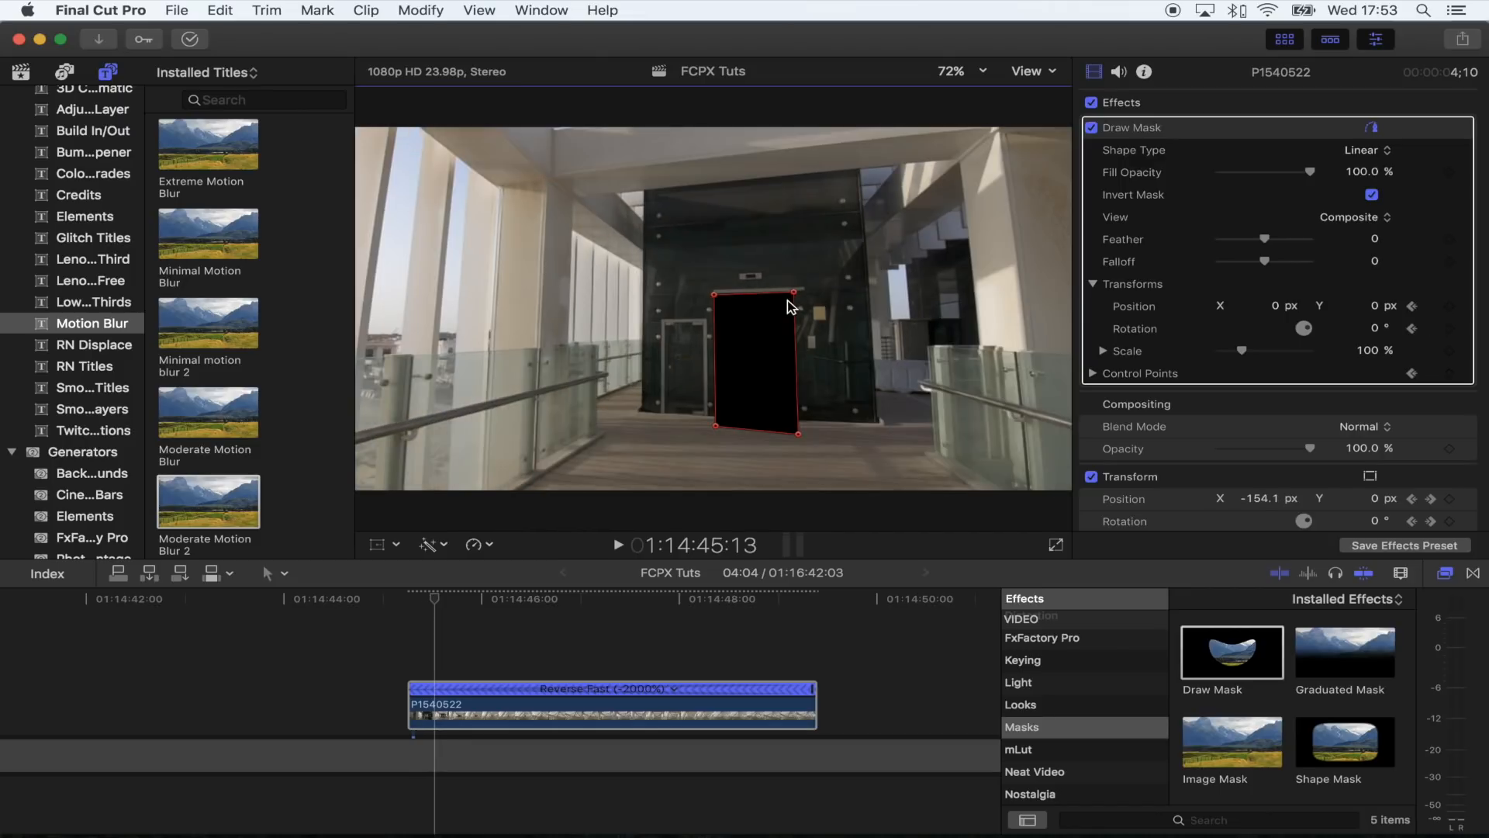
mouse_move(737, 359)
mouse_down()
mouse_move(761, 373)
mouse_move(745, 364)
mouse_up()
drag(800, 297, 784, 301)
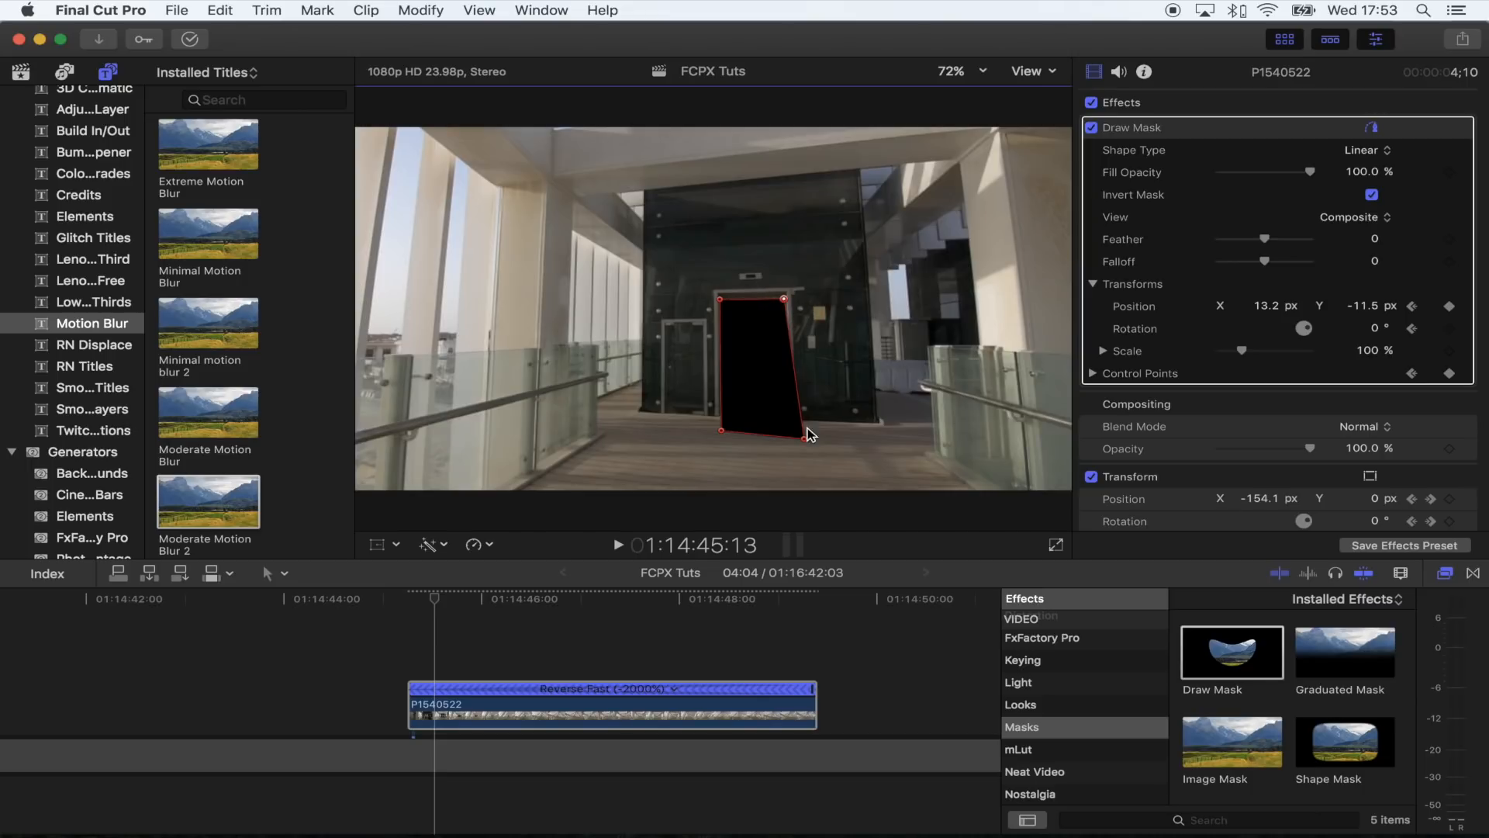
mouse_move(805, 436)
mouse_down()
mouse_move(775, 416)
mouse_move(789, 411)
mouse_move(724, 400)
mouse_move(787, 408)
mouse_up()
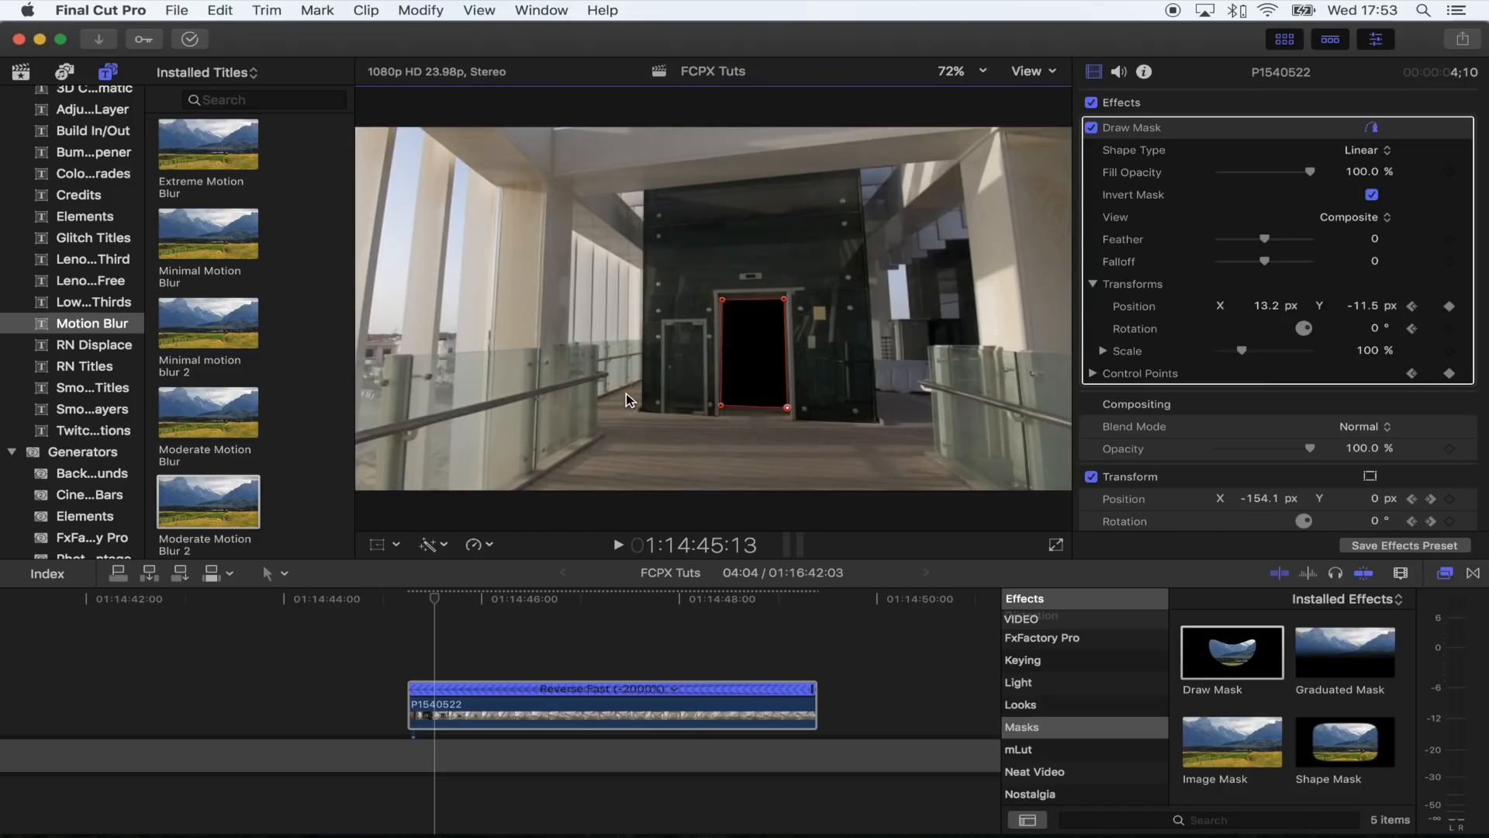
At frame 01:14:45:14, view the frame at 200%, move the mask to about X 10, Y -22 px and refit its corners to the doors
key(Right)
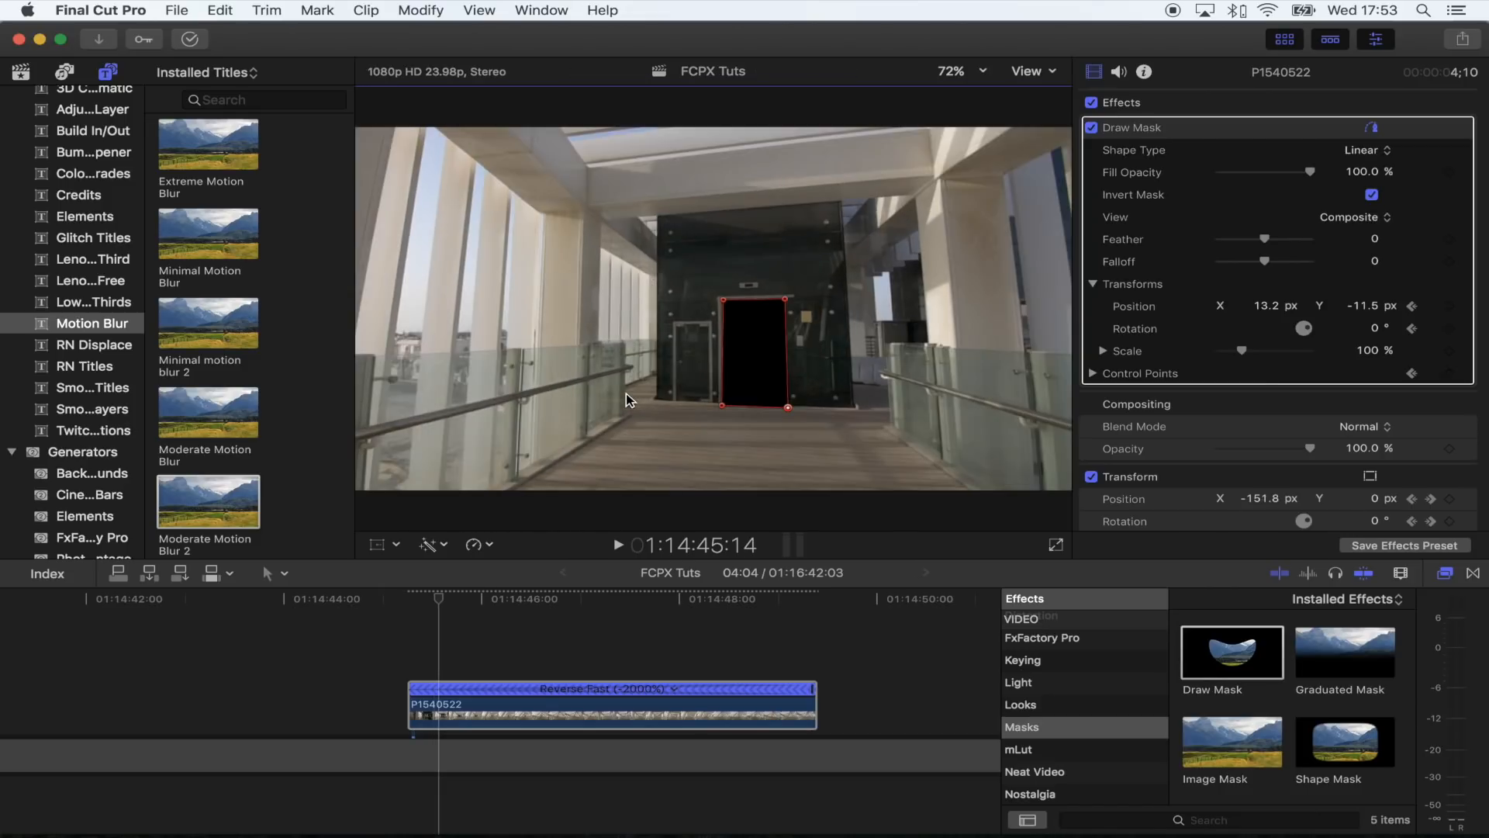
click(983, 71)
click(979, 201)
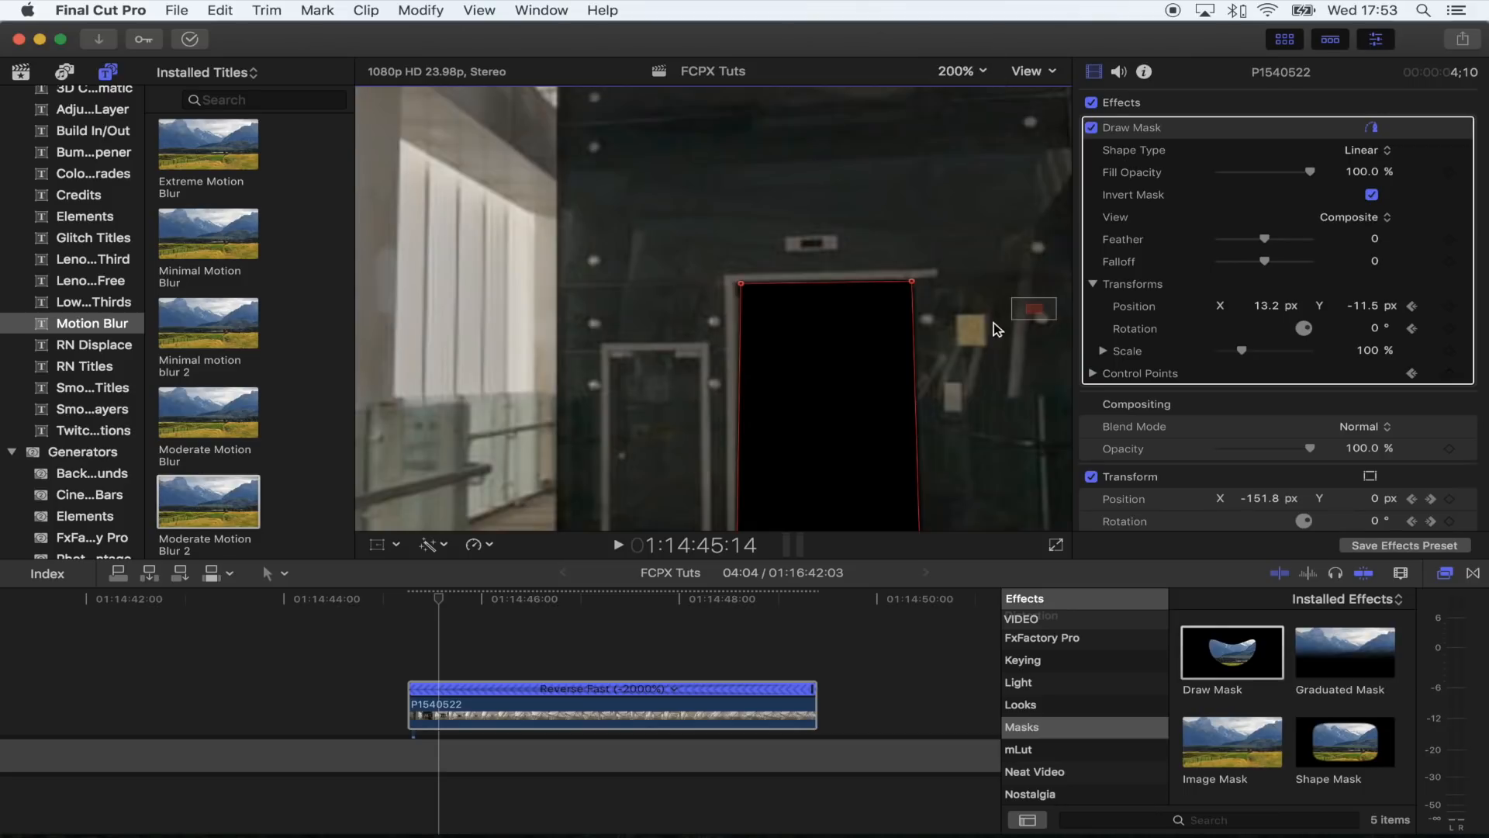
drag(1032, 308, 1040, 316)
drag(698, 231, 698, 245)
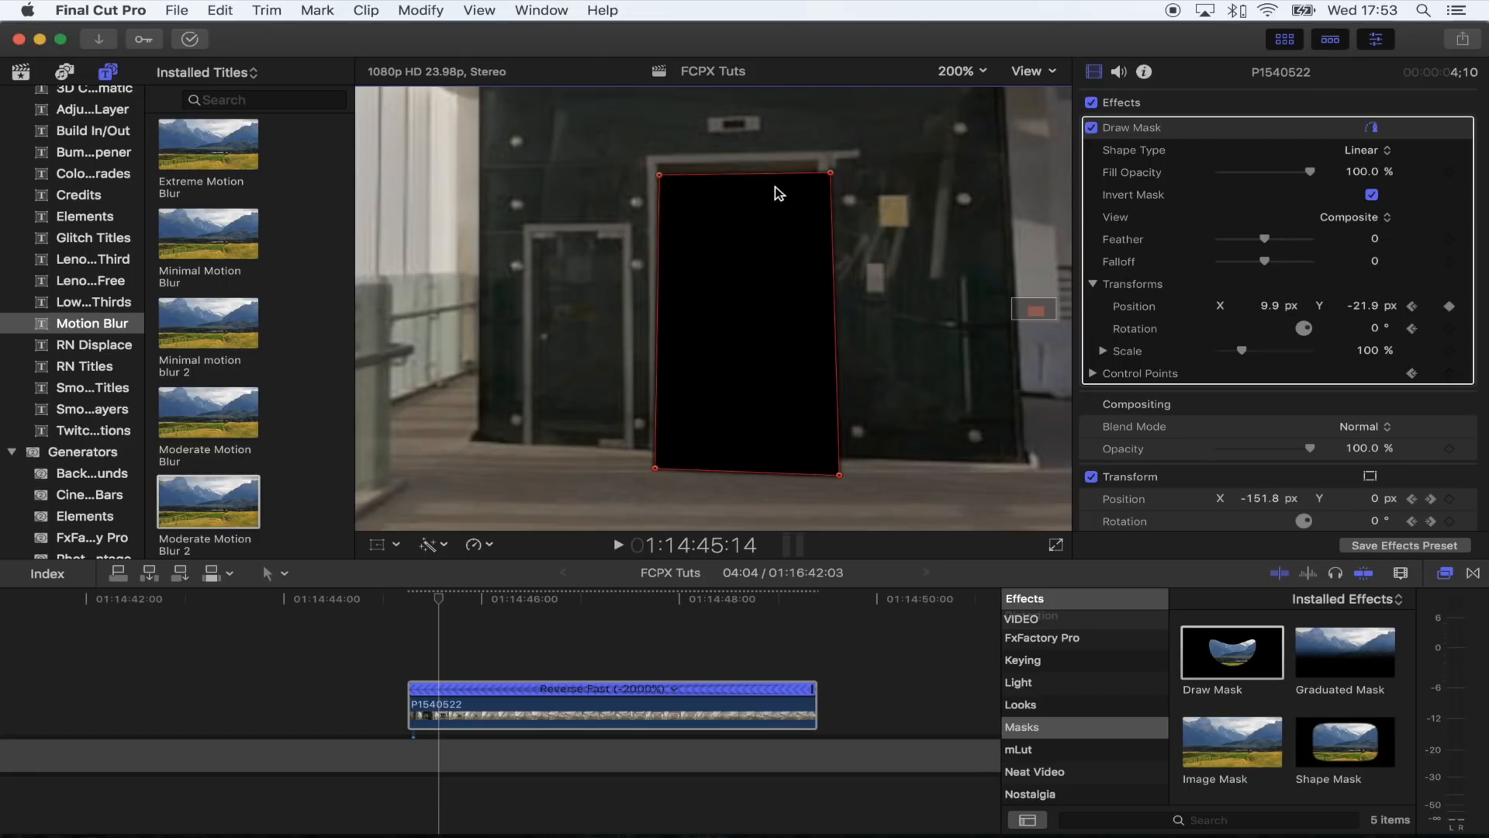
mouse_move(832, 173)
mouse_down()
mouse_move(791, 174)
mouse_move(814, 174)
mouse_up()
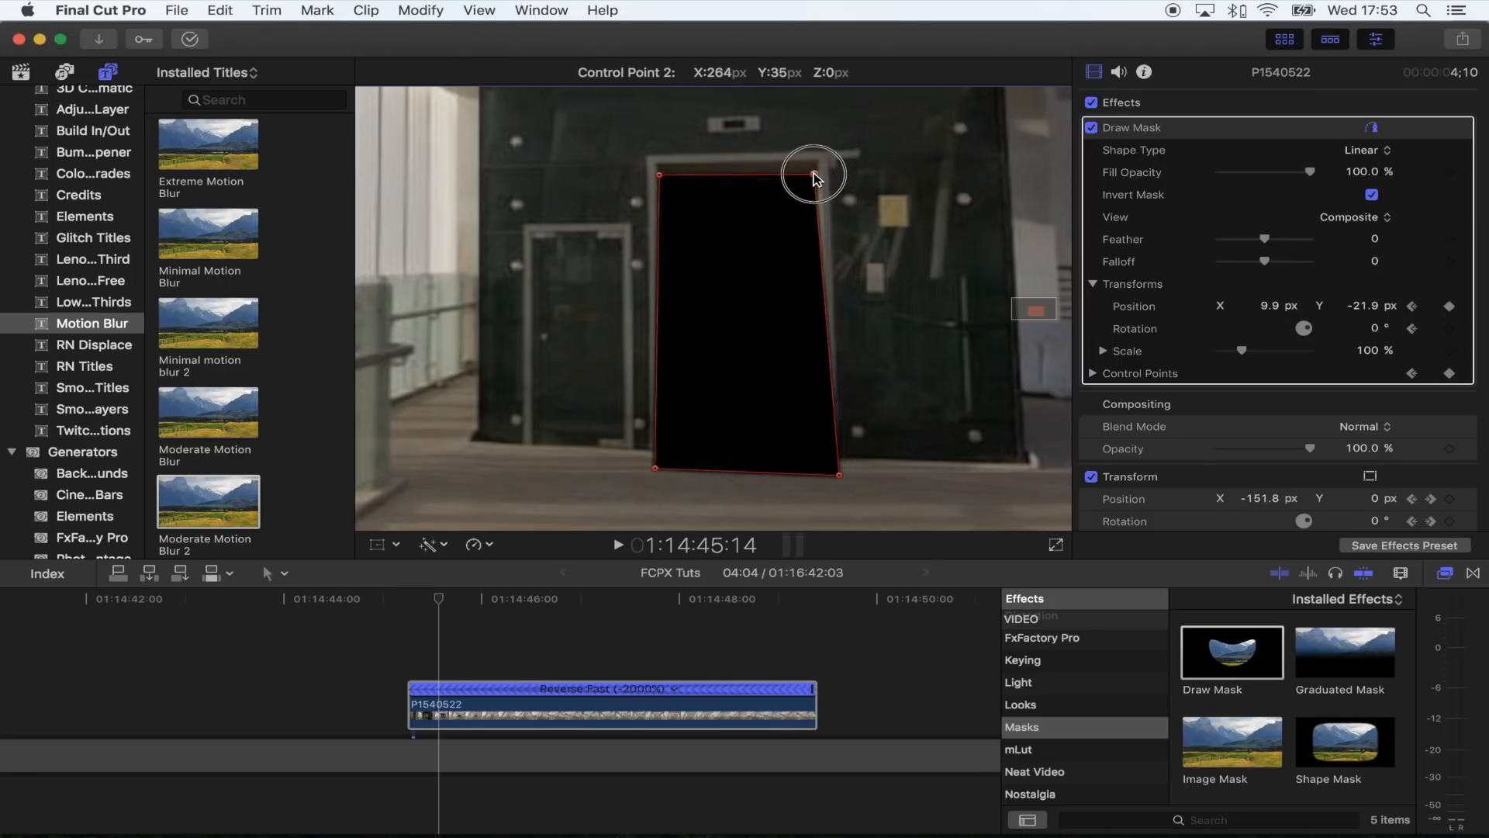
drag(840, 474, 816, 440)
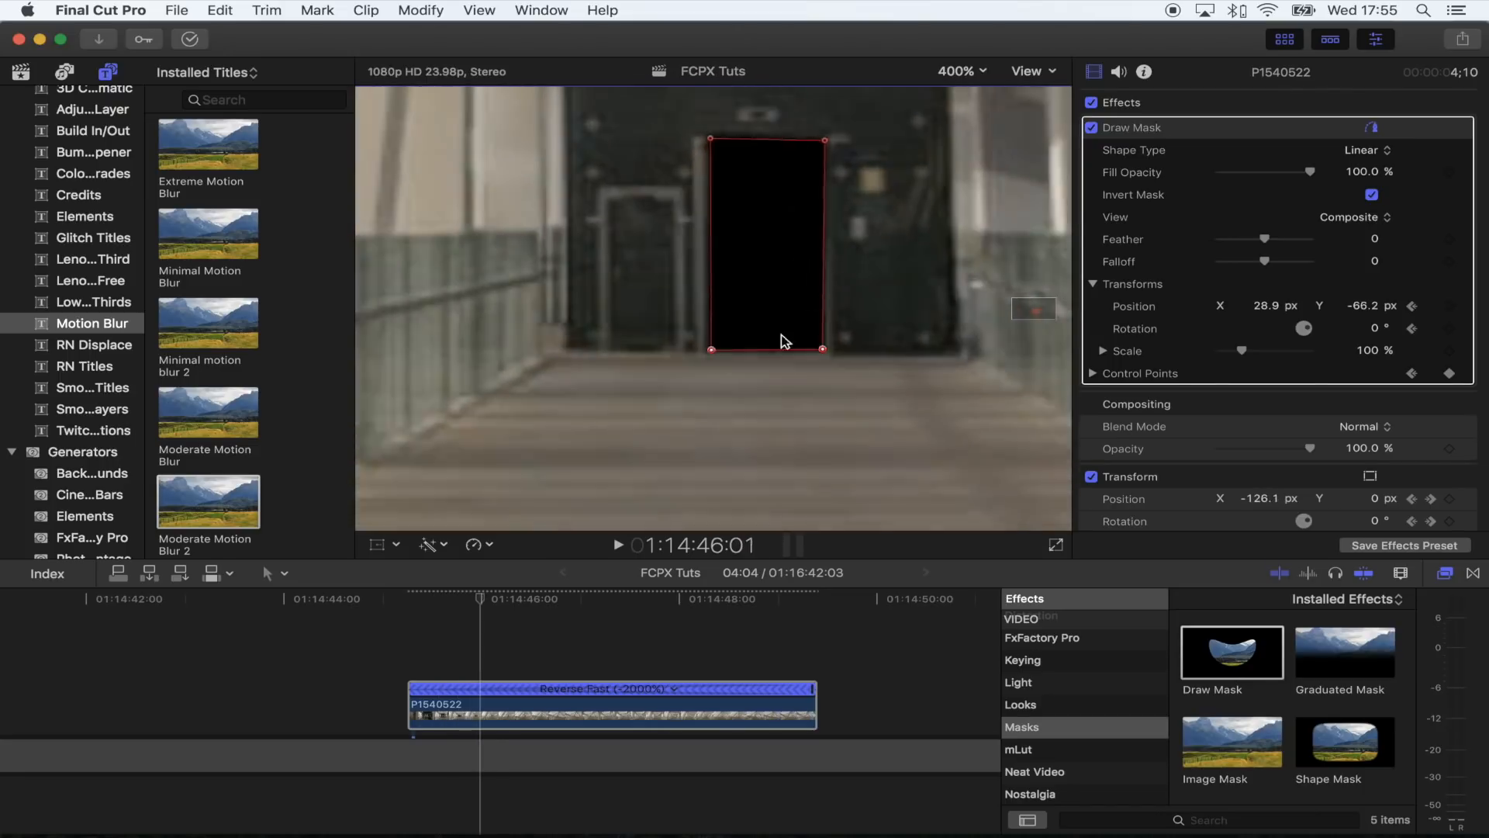
Track the mask onto the shrinking elevator doors frame by frame from 01:14:46:01 to 01:14:48:08
drag(782, 339, 649, 215)
key(Right)
key(Right)
key(Right)
key(Right)
key(Right)
key(Right)
key(Right)
key(Right)
key(Right)
key(Right)
key(Right)
key(Right)
key(Right)
key(Right)
key(Right)
key(Right)
key(Right)
key(Right)
key(Right)
key(Right)
key(Right)
key(Right)
key(Right)
key(Right)
key(Right)
key(Right)
key(Right)
key(Right)
key(Right)
key(Right)
key(Right)
key(Right)
key(Right)
key(Right)
key(Right)
key(Right)
key(Right)
key(Right)
key(Right)
key(Right)
key(Right)
key(Right)
key(Right)
key(Right)
key(Right)
key(Right)
key(Right)
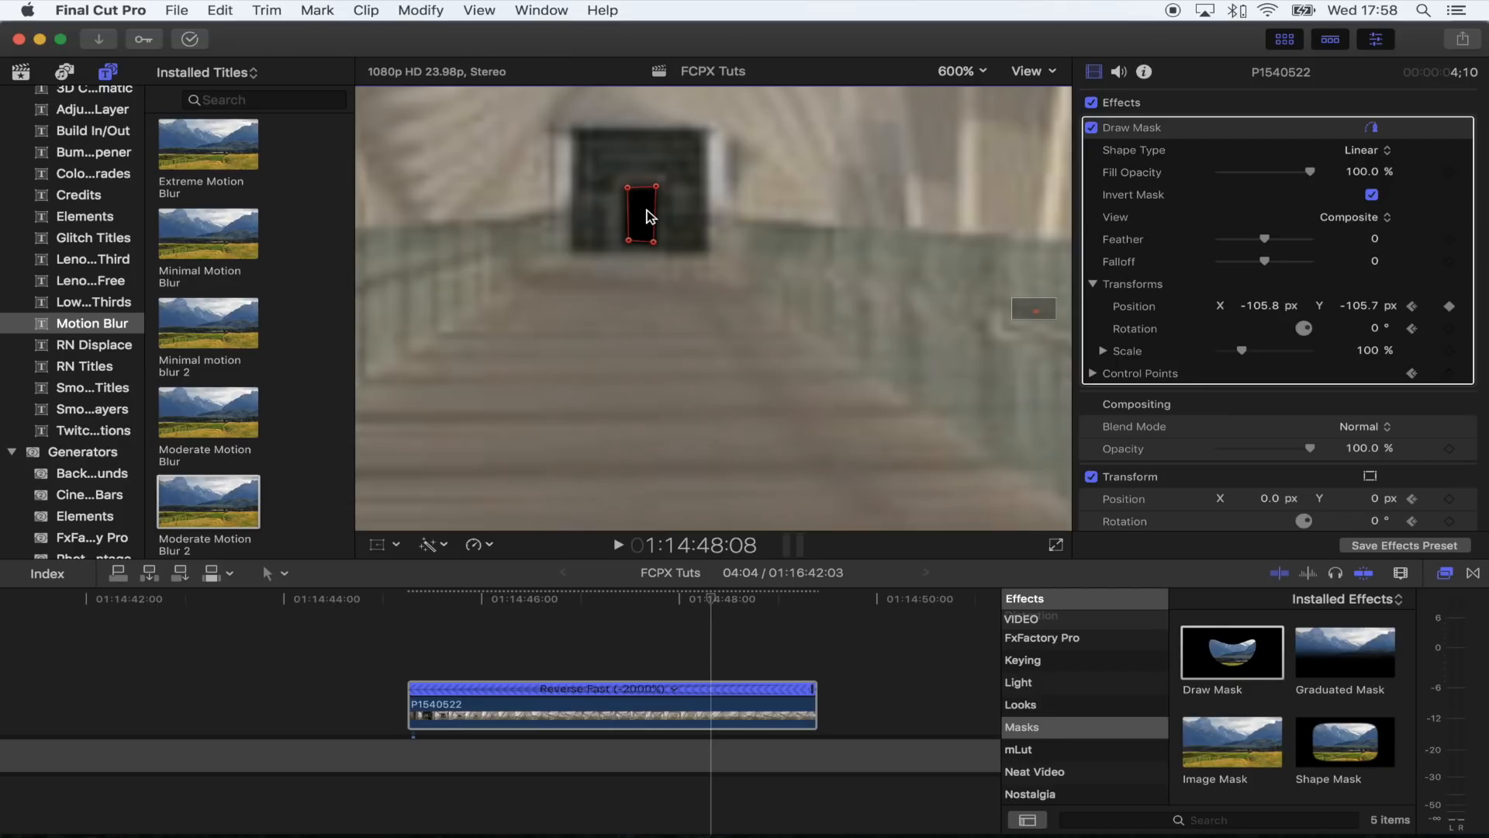
Continue following the distant elevator doors with the mask from 01:14:48:08 through the remaining frames of the clip
key(Right)
key(Right)
key(Right)
key(Right)
key(Right)
key(Right)
mouse_move(646, 217)
mouse_down()
mouse_move(509, 229)
mouse_move(429, 217)
mouse_up()
key(Left)
key(shift+Right)
key(shift+Right)
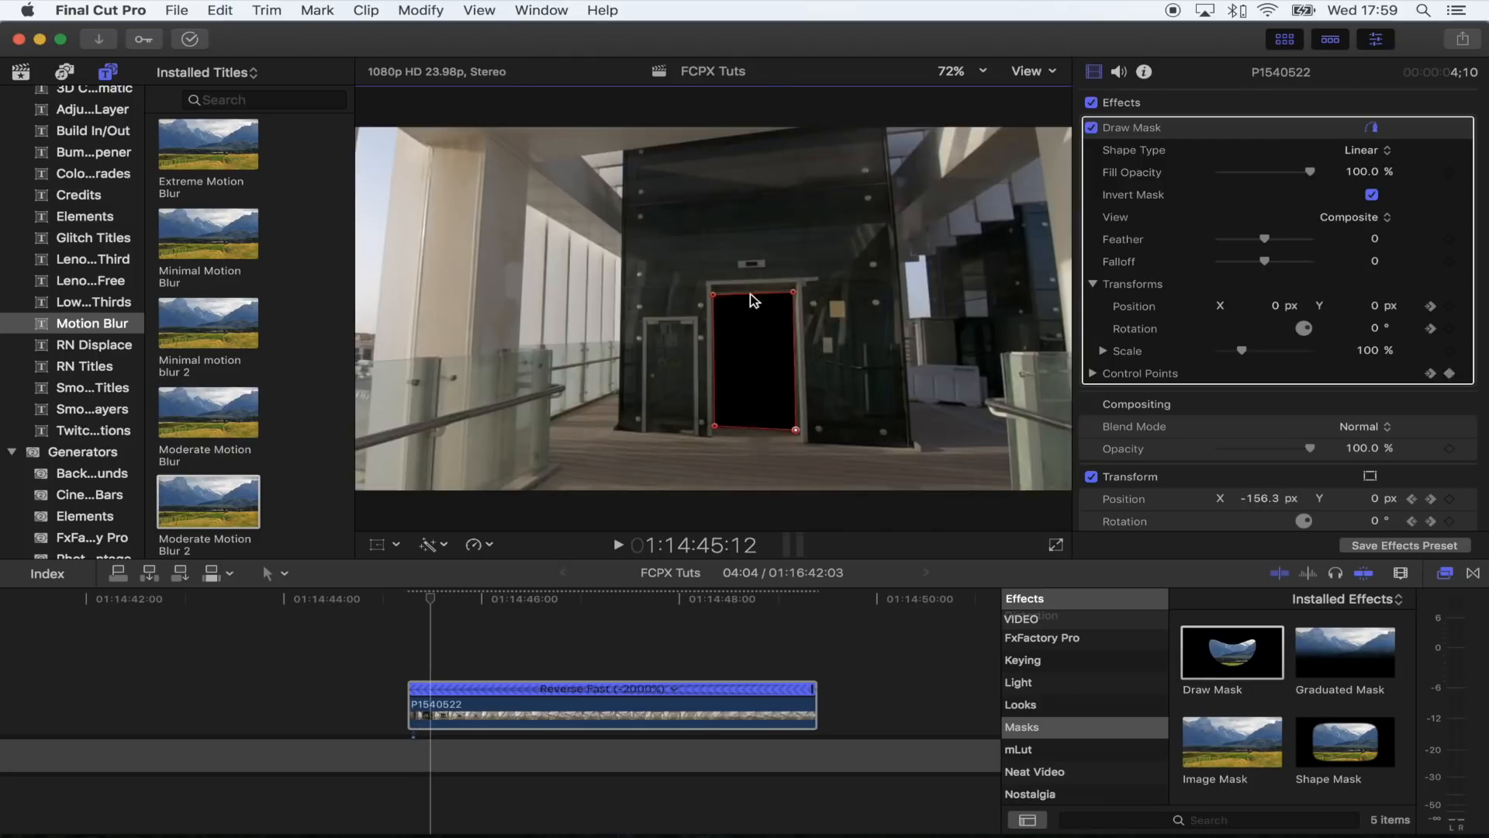
At 01:14:45:10, place the mask at about X -55, Y 90 px and stretch its lower corners to the bottom edge of the image
drag(708, 432, 692, 426)
key(Left)
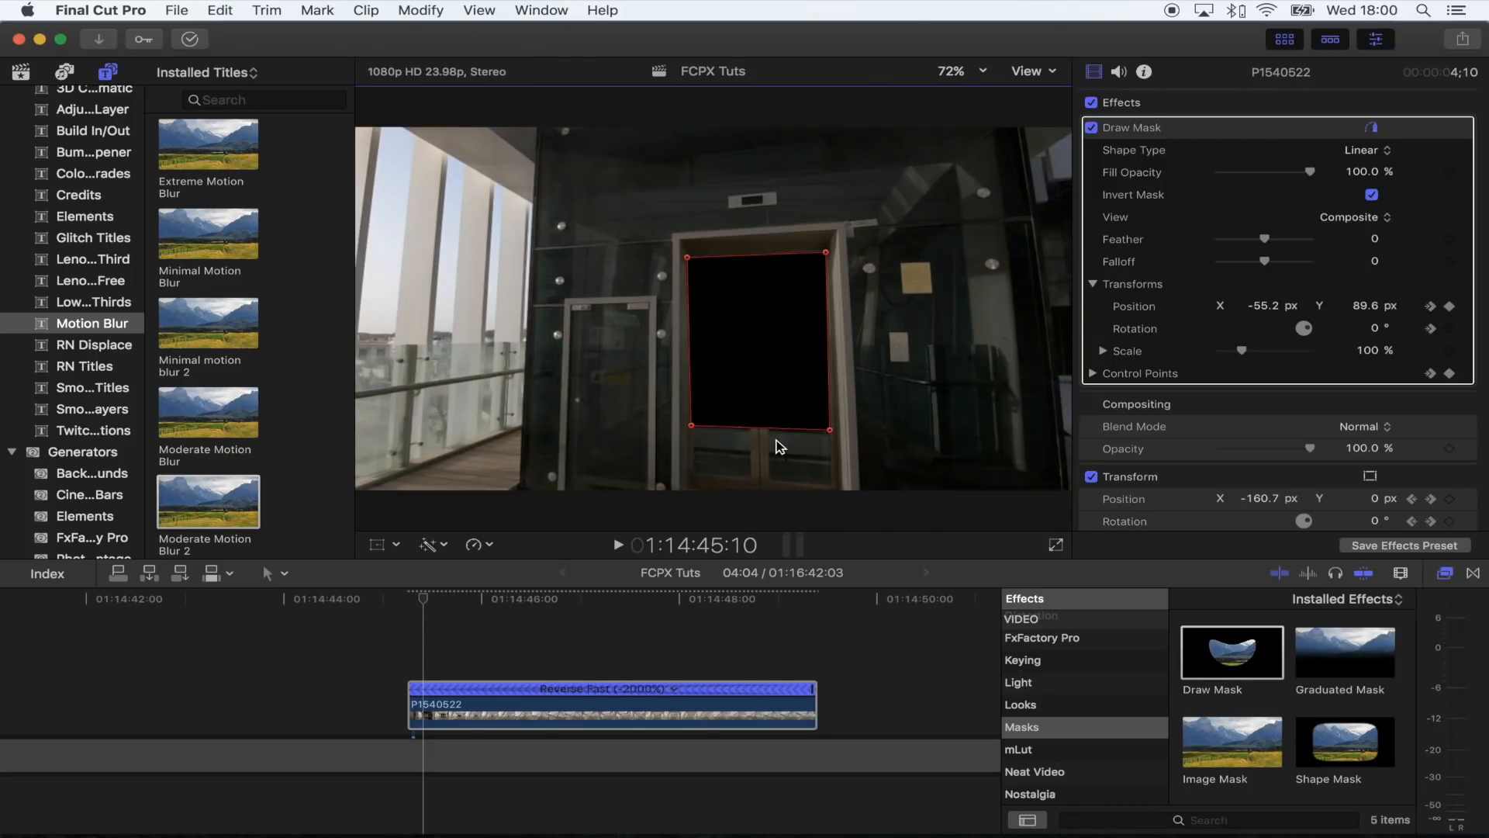
drag(739, 430, 738, 488)
drag(829, 493, 836, 493)
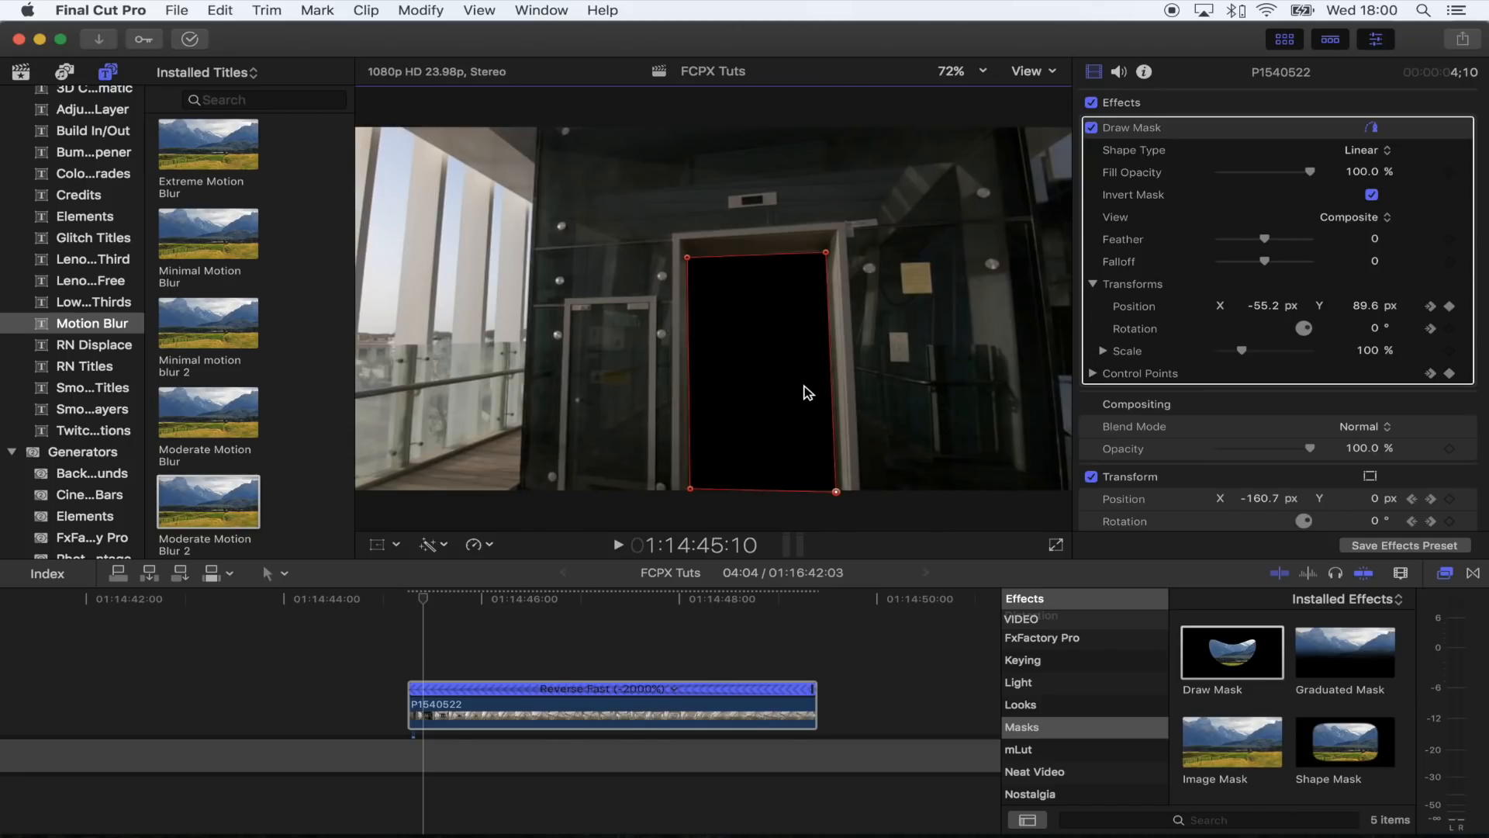
key(Right)
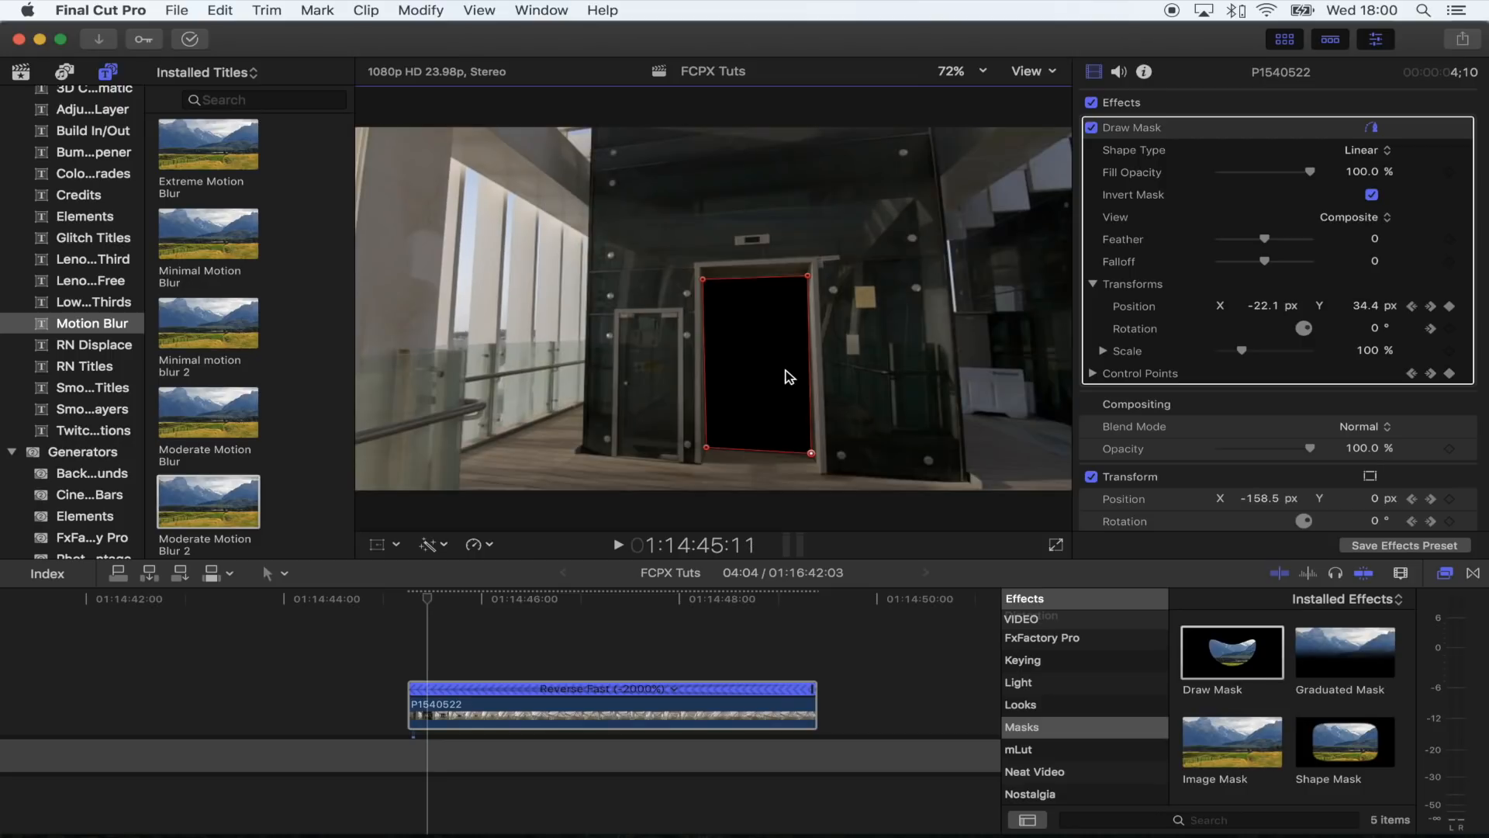
Reposition the mask and enlarge it over the close elevator doors at frames 01:14:45:09 and 01:14:45:08
key(Left)
key(Left)
drag(773, 384, 737, 343)
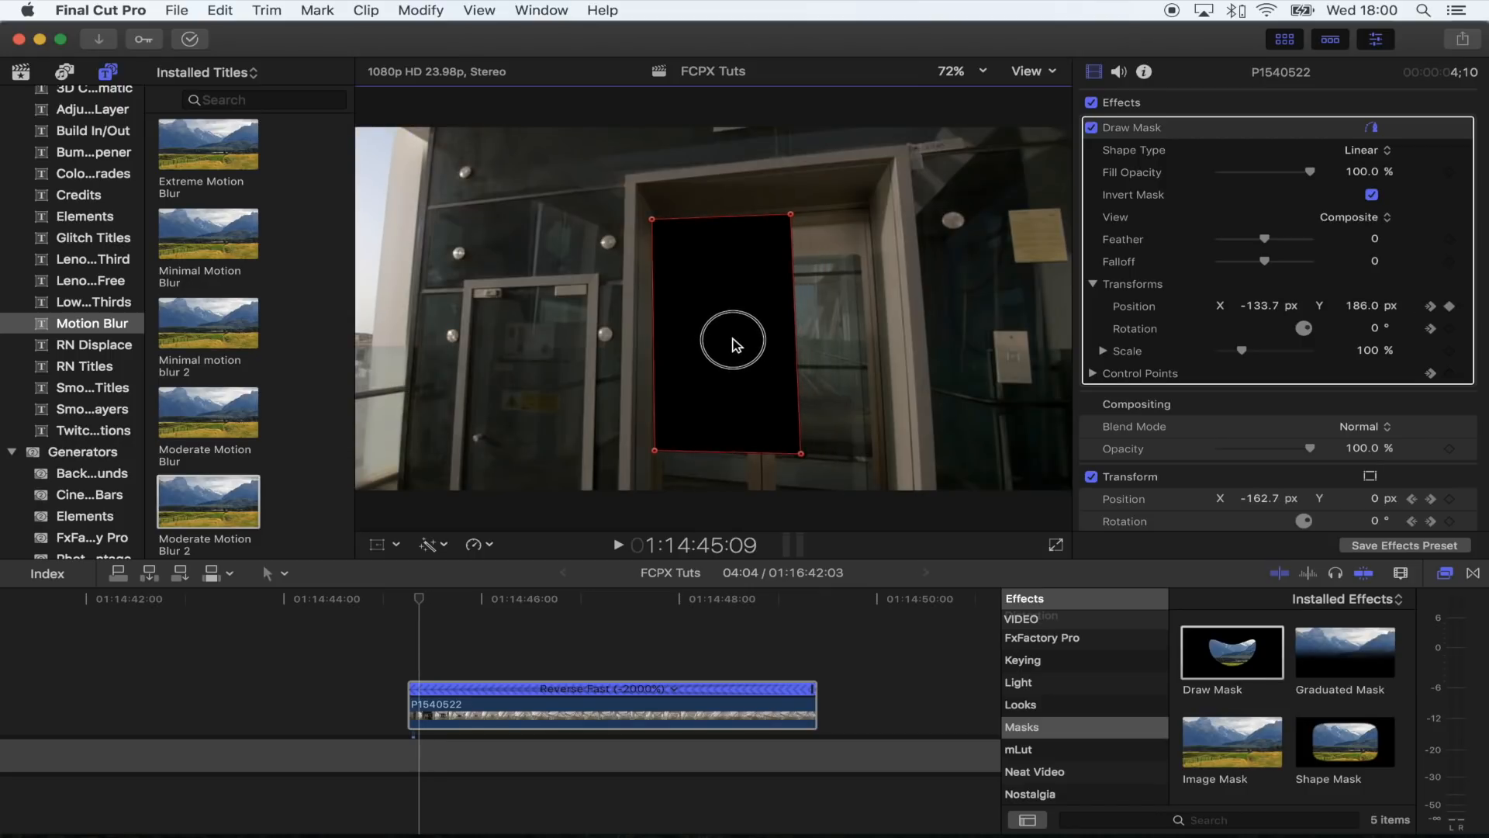
drag(792, 273, 871, 259)
key(Left)
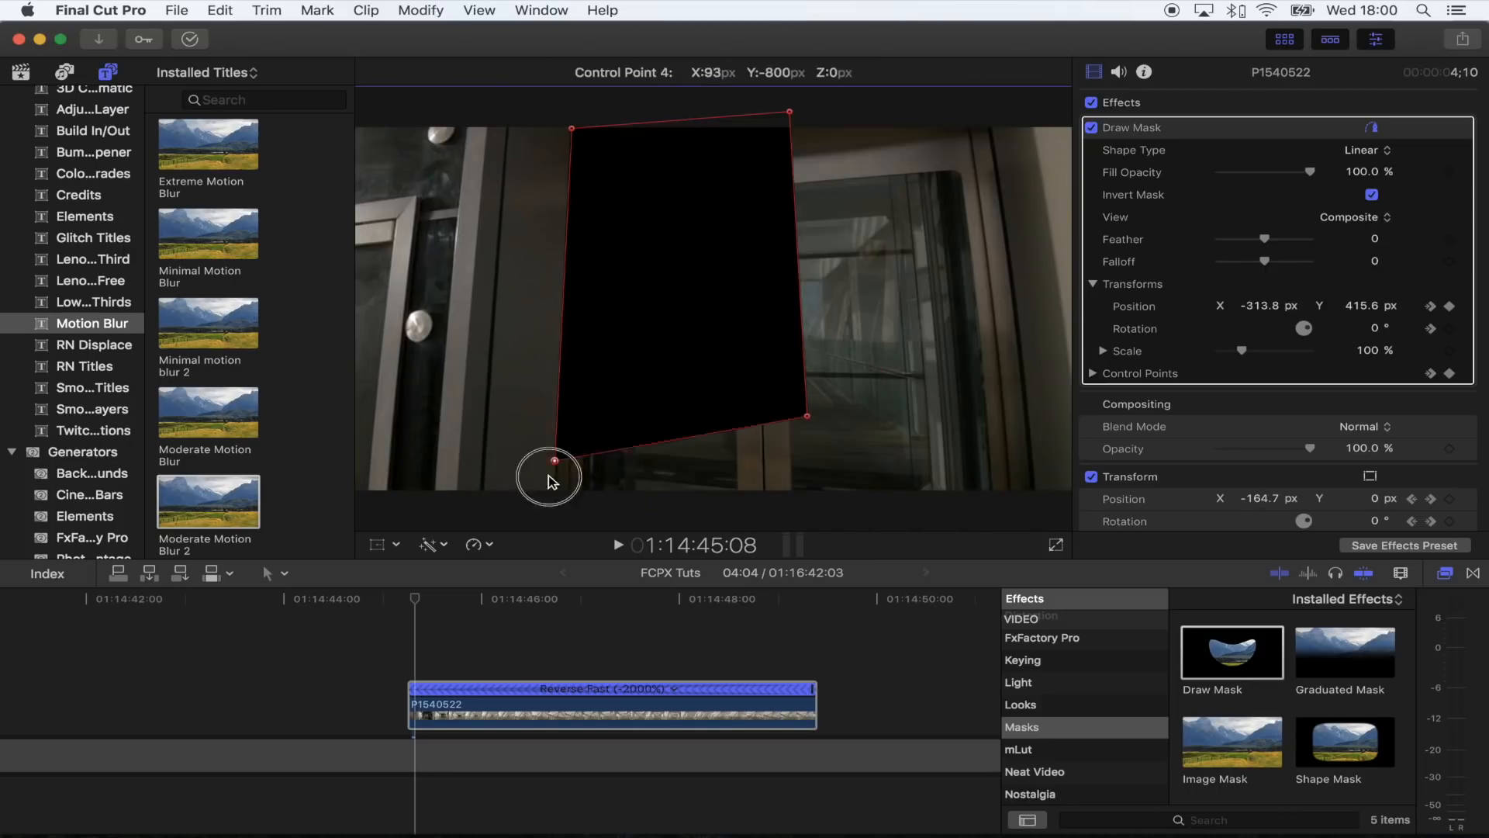
key(Left)
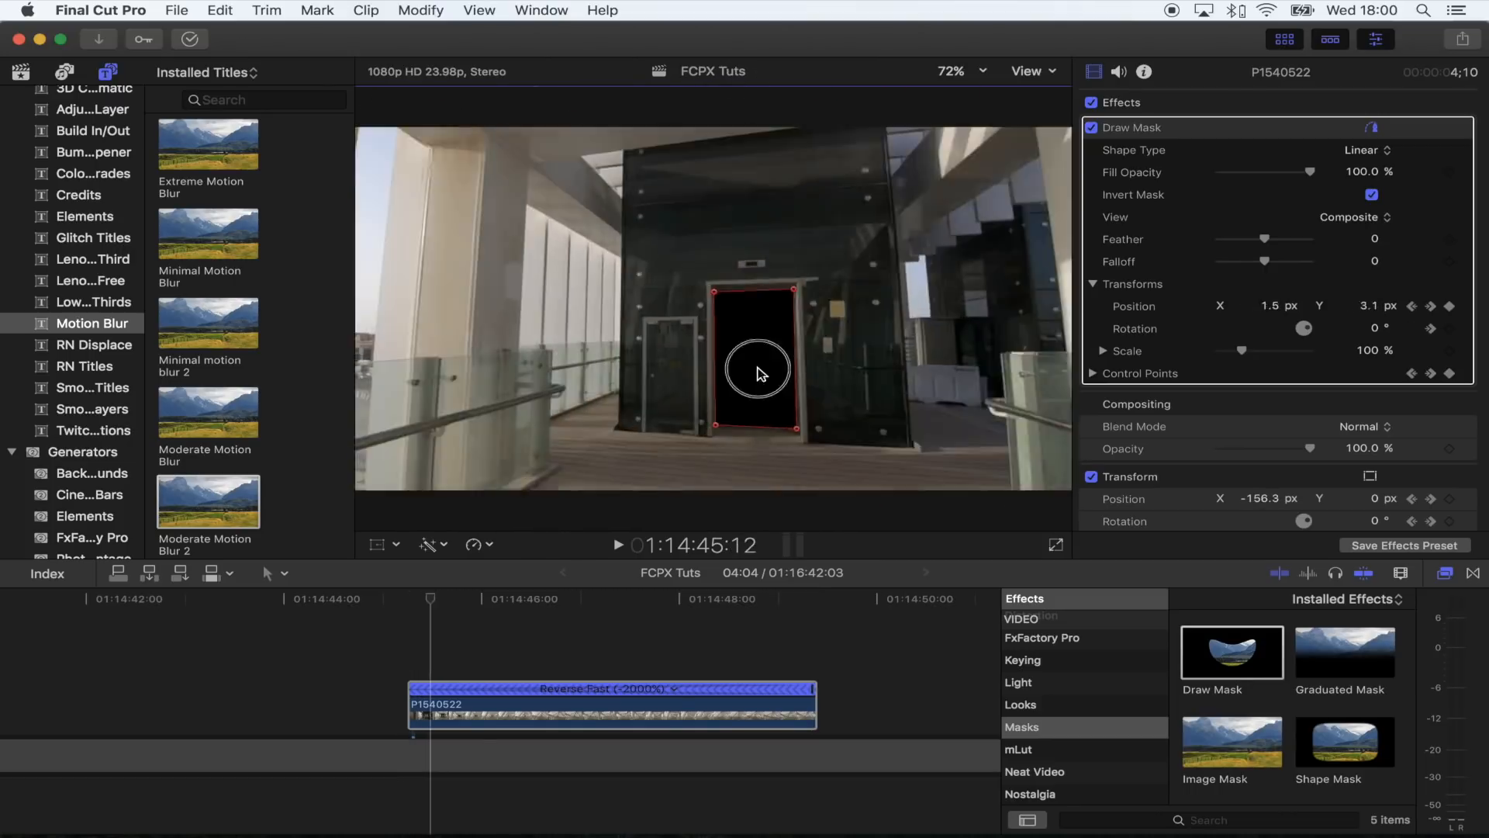
Place a masked copy of the P1540522 clip above the original, starting at 01:14:45:17
click(437, 603)
click(436, 617)
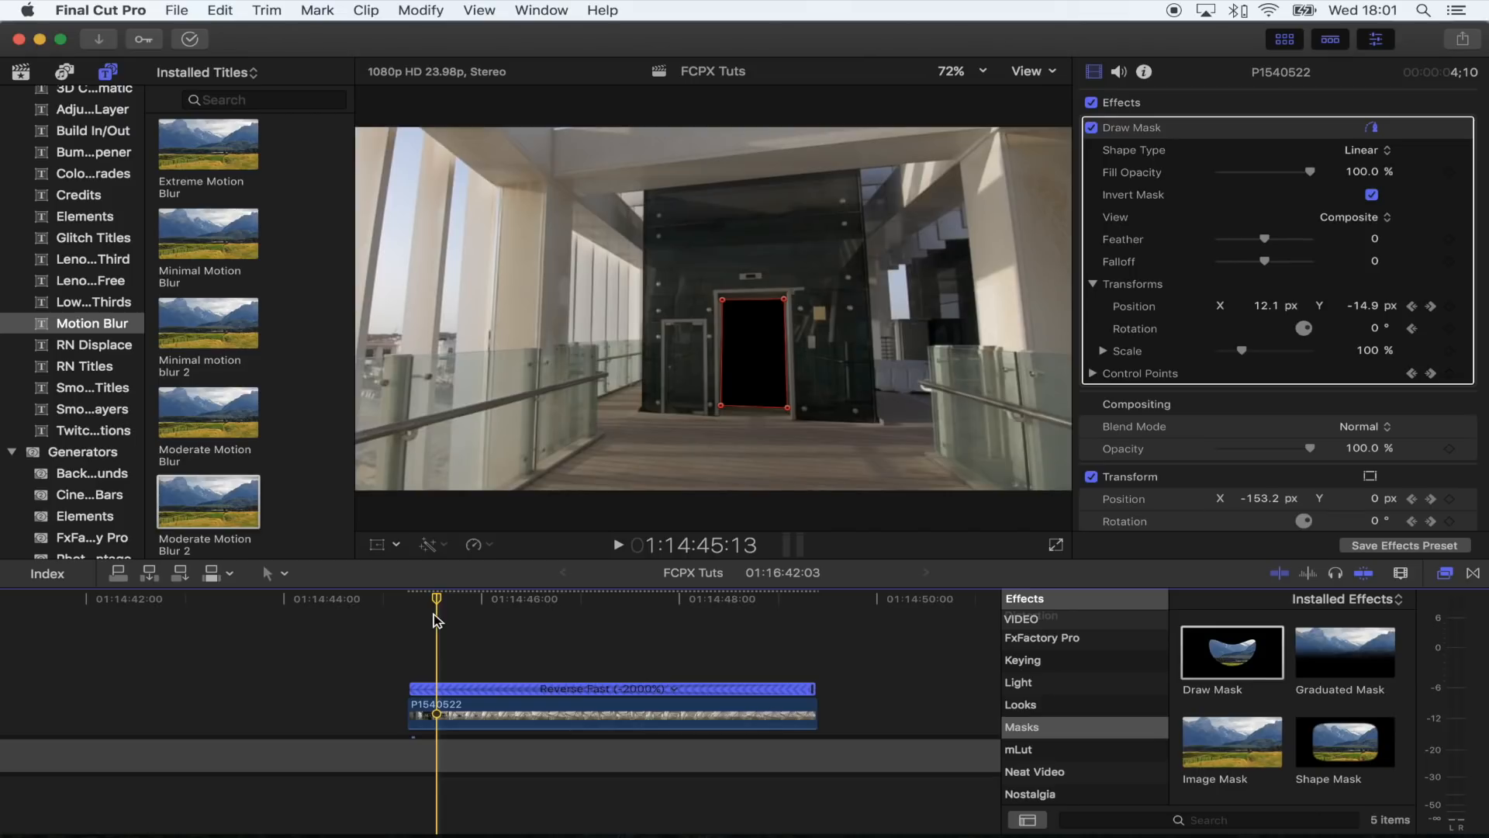
click(454, 715)
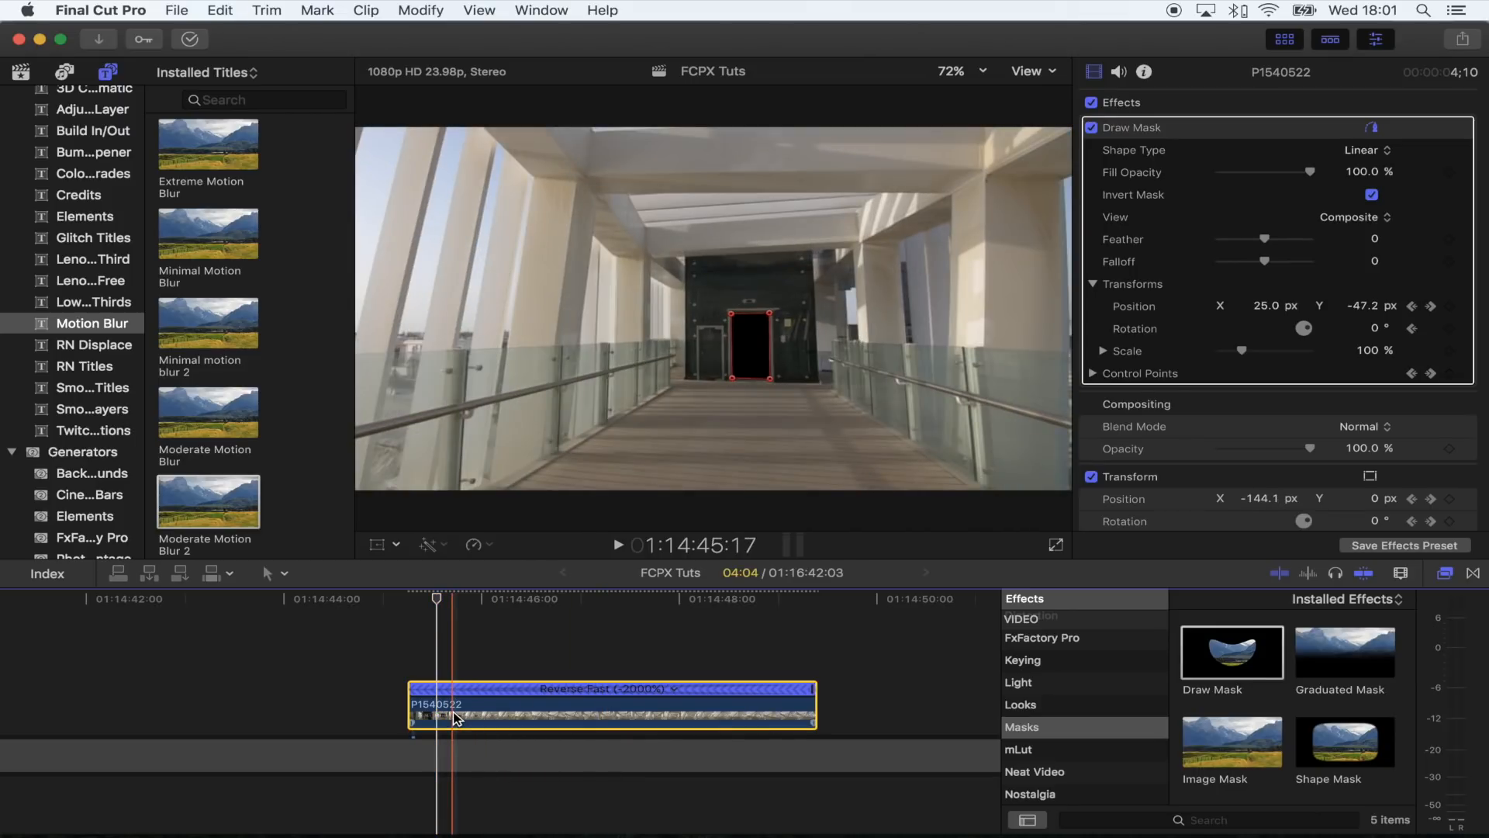
key(alt+v)
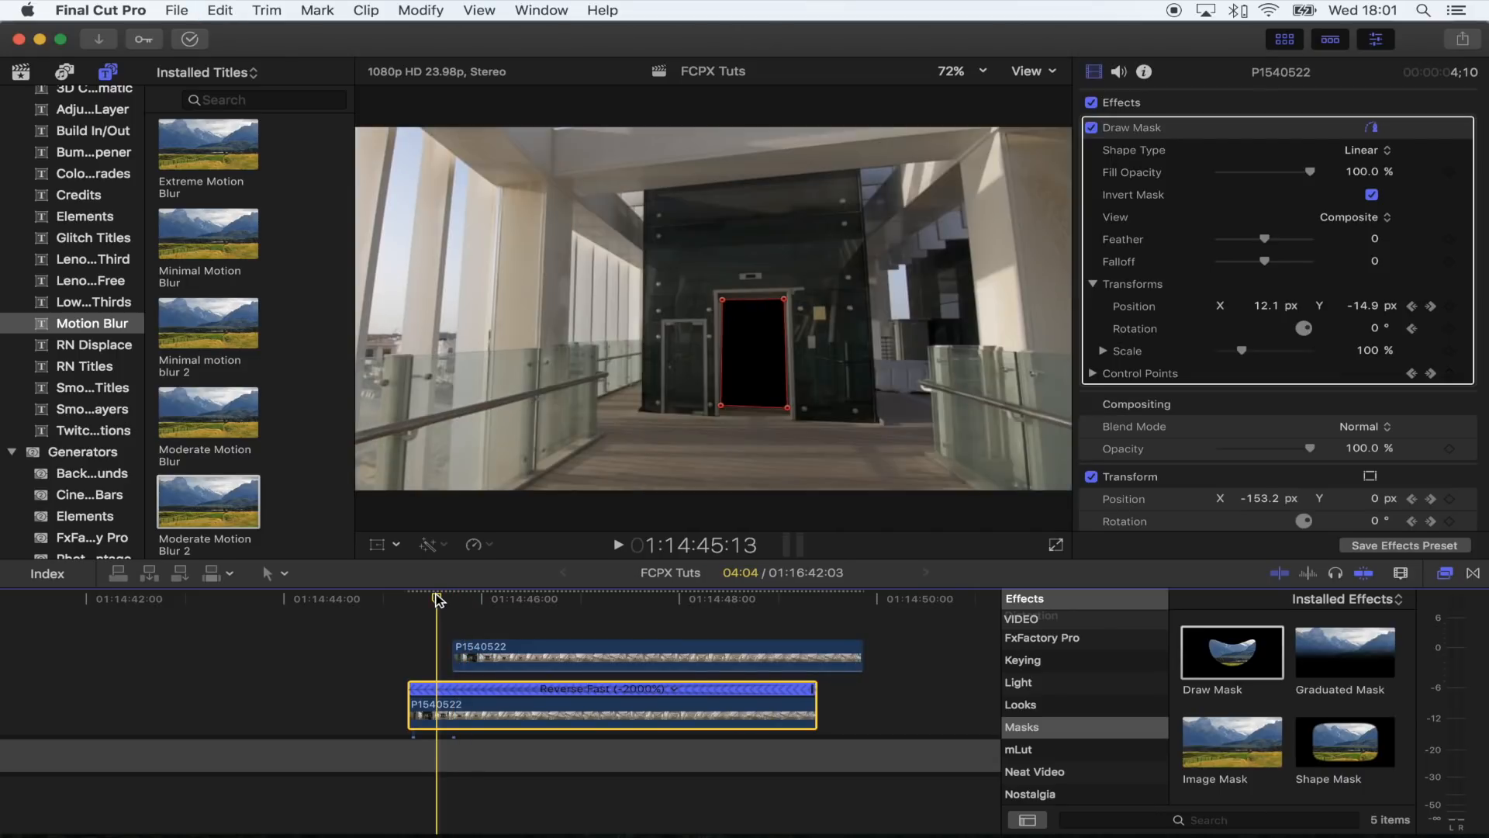
Remove the Draw Mask effect from the lower, original P1540522 clip
click(1091, 128)
click(1150, 131)
key(Delete)
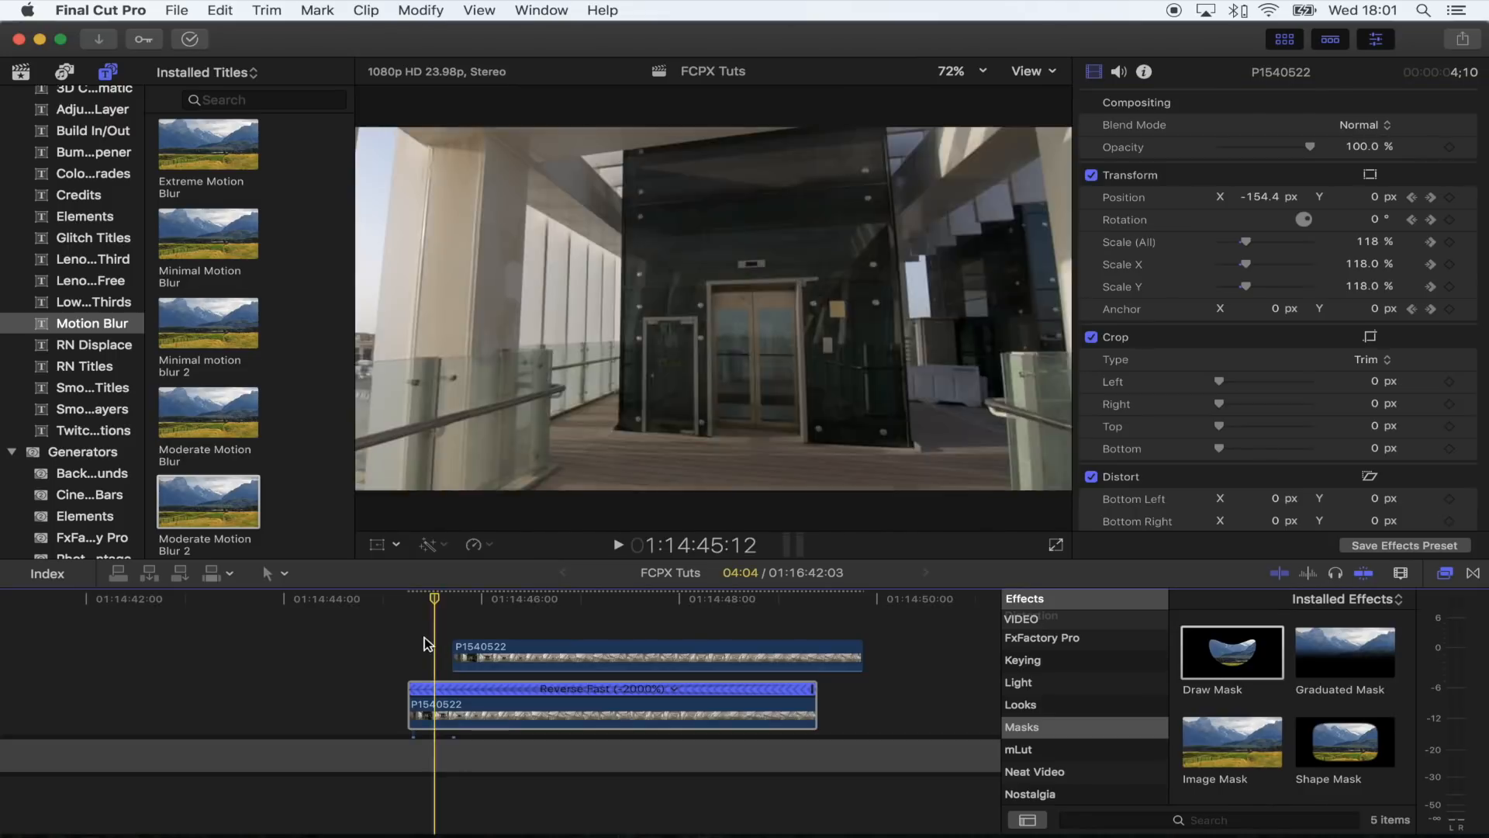
Play the two layered clips and step frame by frame through the doorway transition around 01:14:45:17 to 01:14:46:03
mouse_move(434, 605)
mouse_down()
mouse_move(407, 603)
mouse_move(470, 603)
mouse_move(419, 613)
mouse_up()
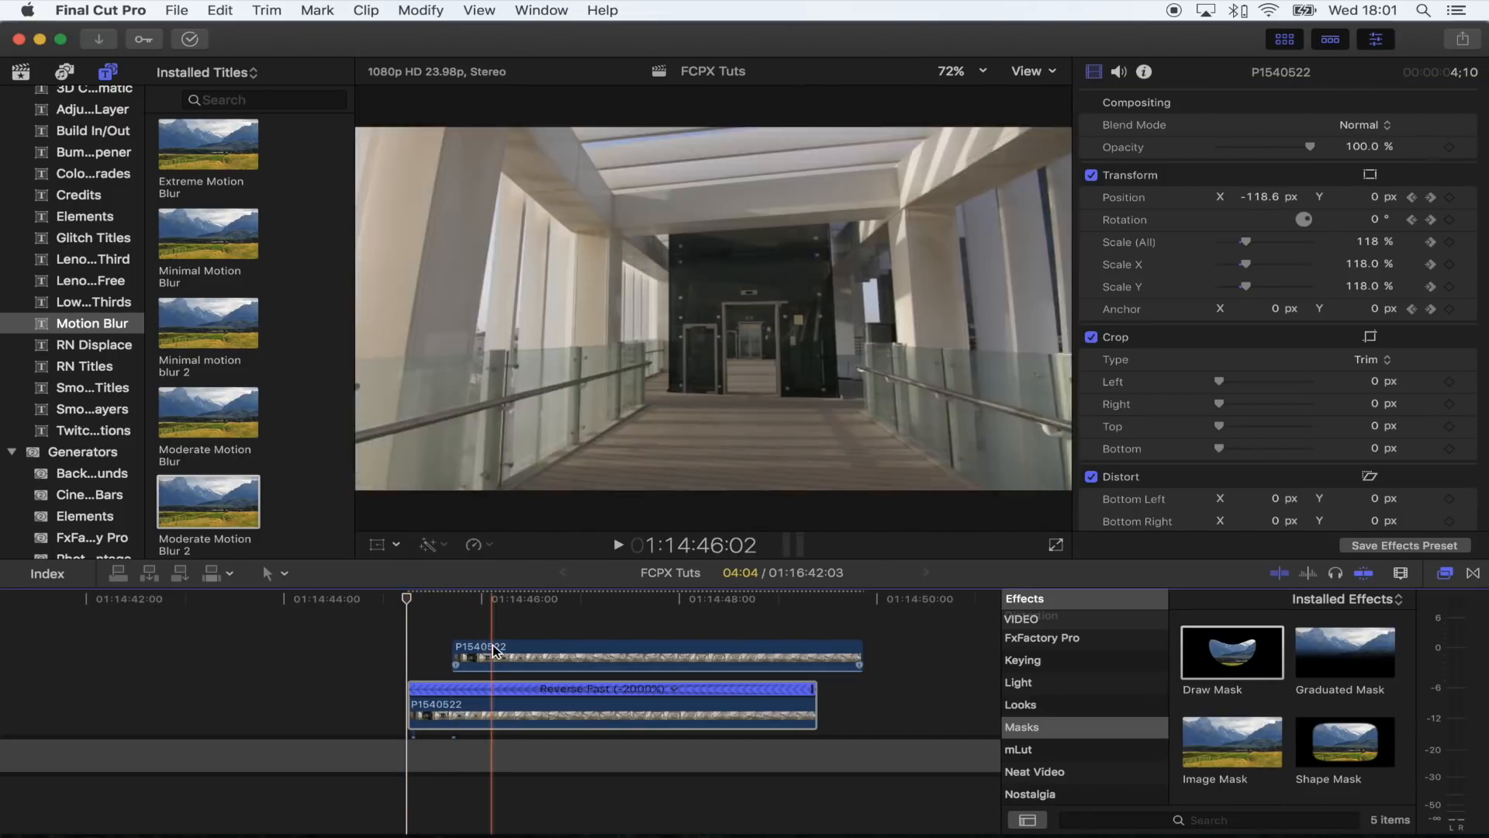
key(space)
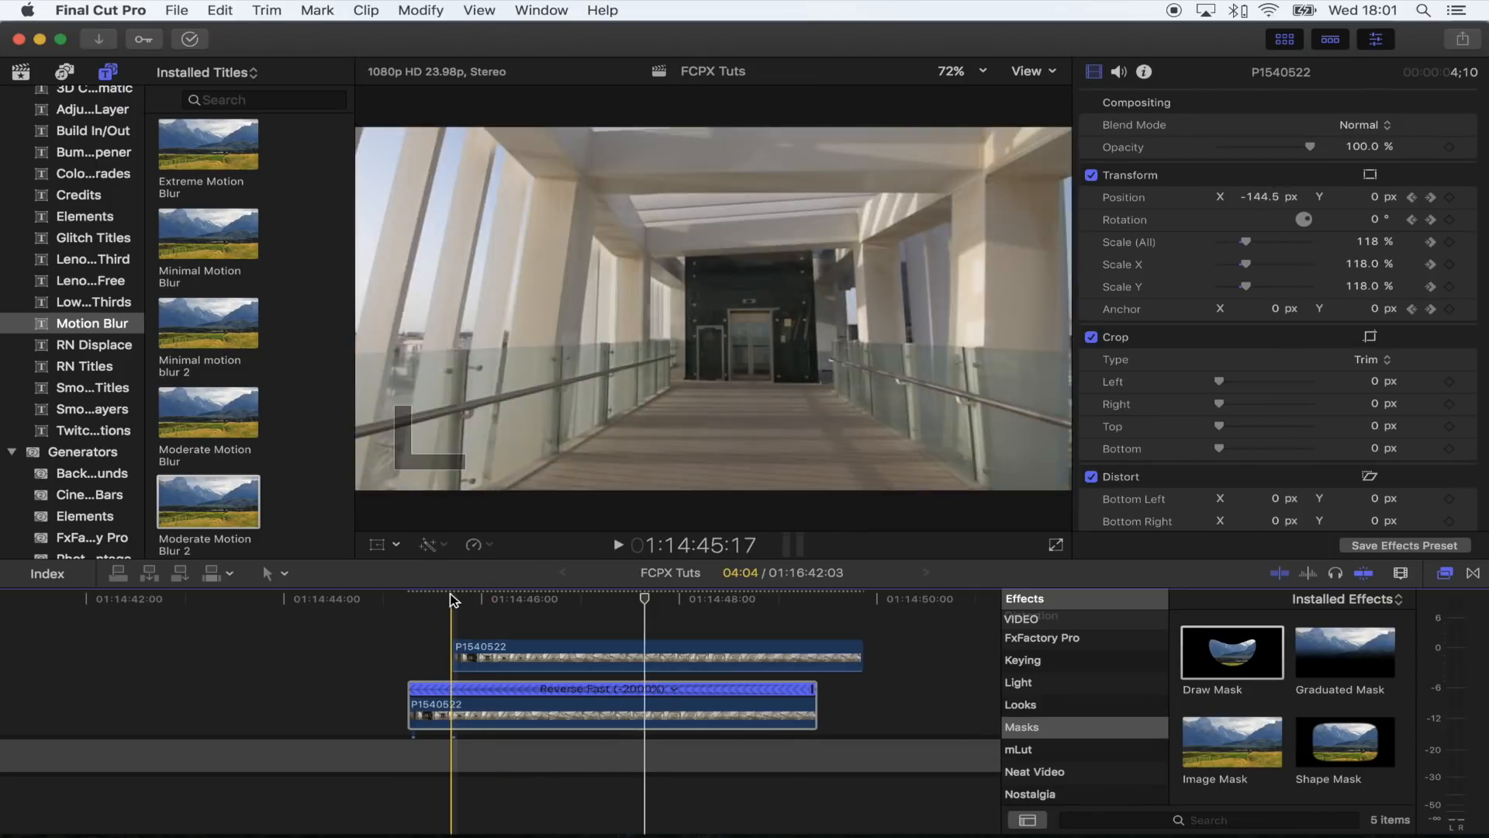
key(space)
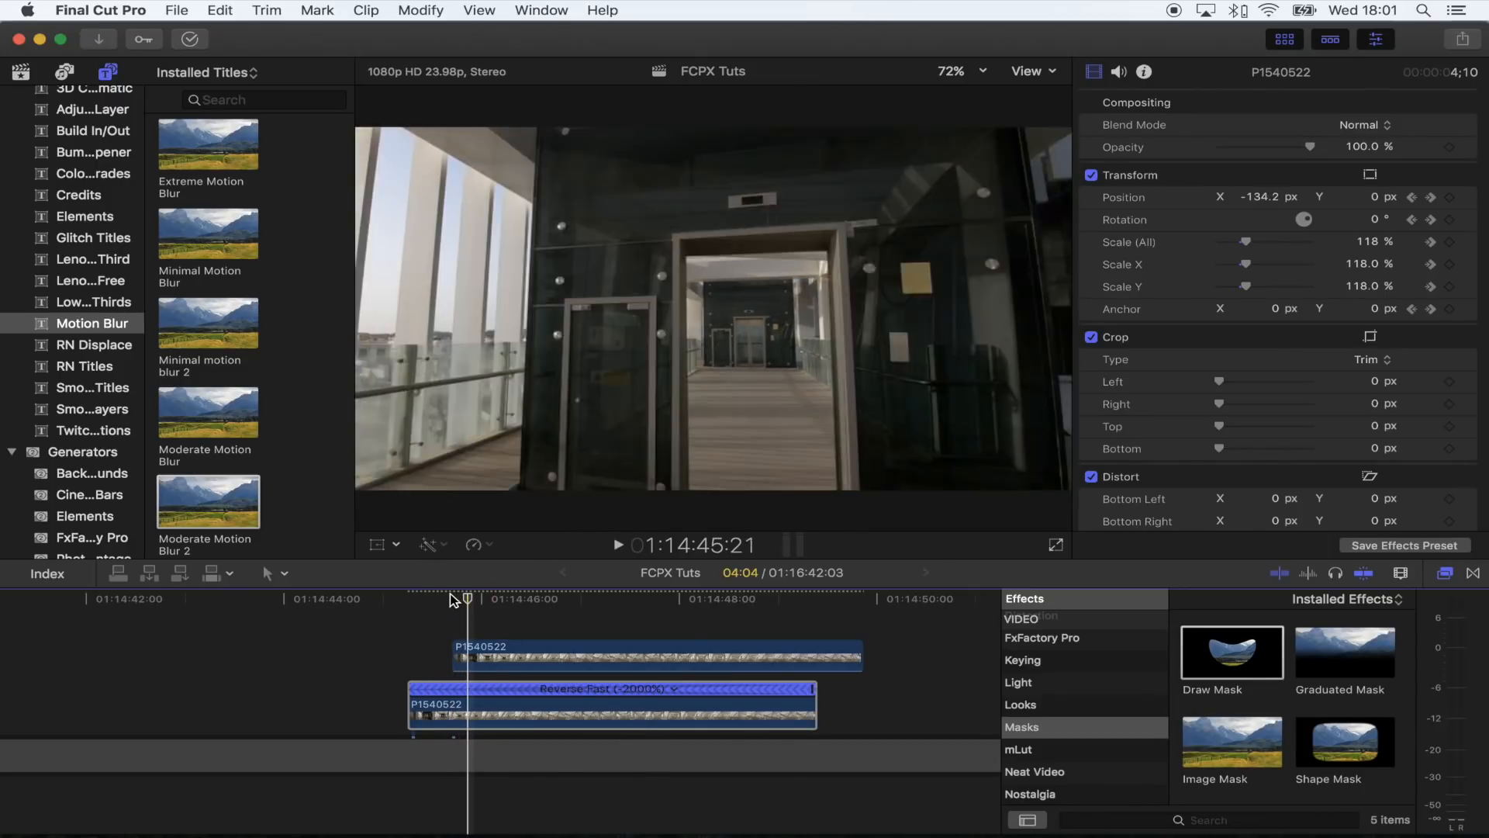
key(Right)
key(Right)
key(Right)
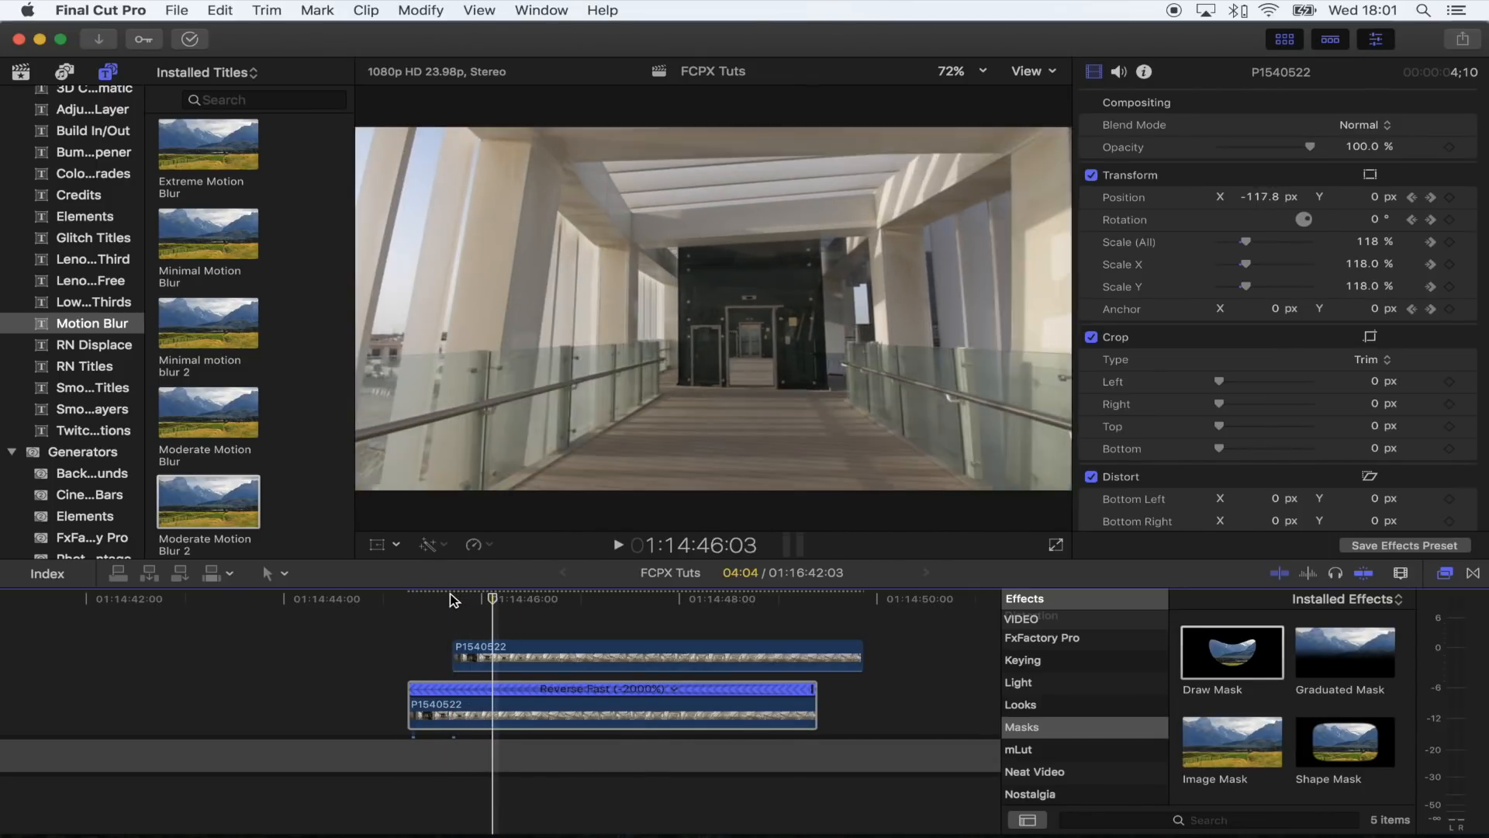
key(Left)
key(Left)
key(Left)
key(Left)
key(Left)
key(Left)
key(Left)
key(Left)
key(Left)
key(Left)
key(Left)
key(Left)
key(Right)
key(Right)
key(Right)
key(Right)
key(Right)
key(Right)
key(Right)
key(Right)
key(Right)
key(Right)
key(Right)
key(Right)
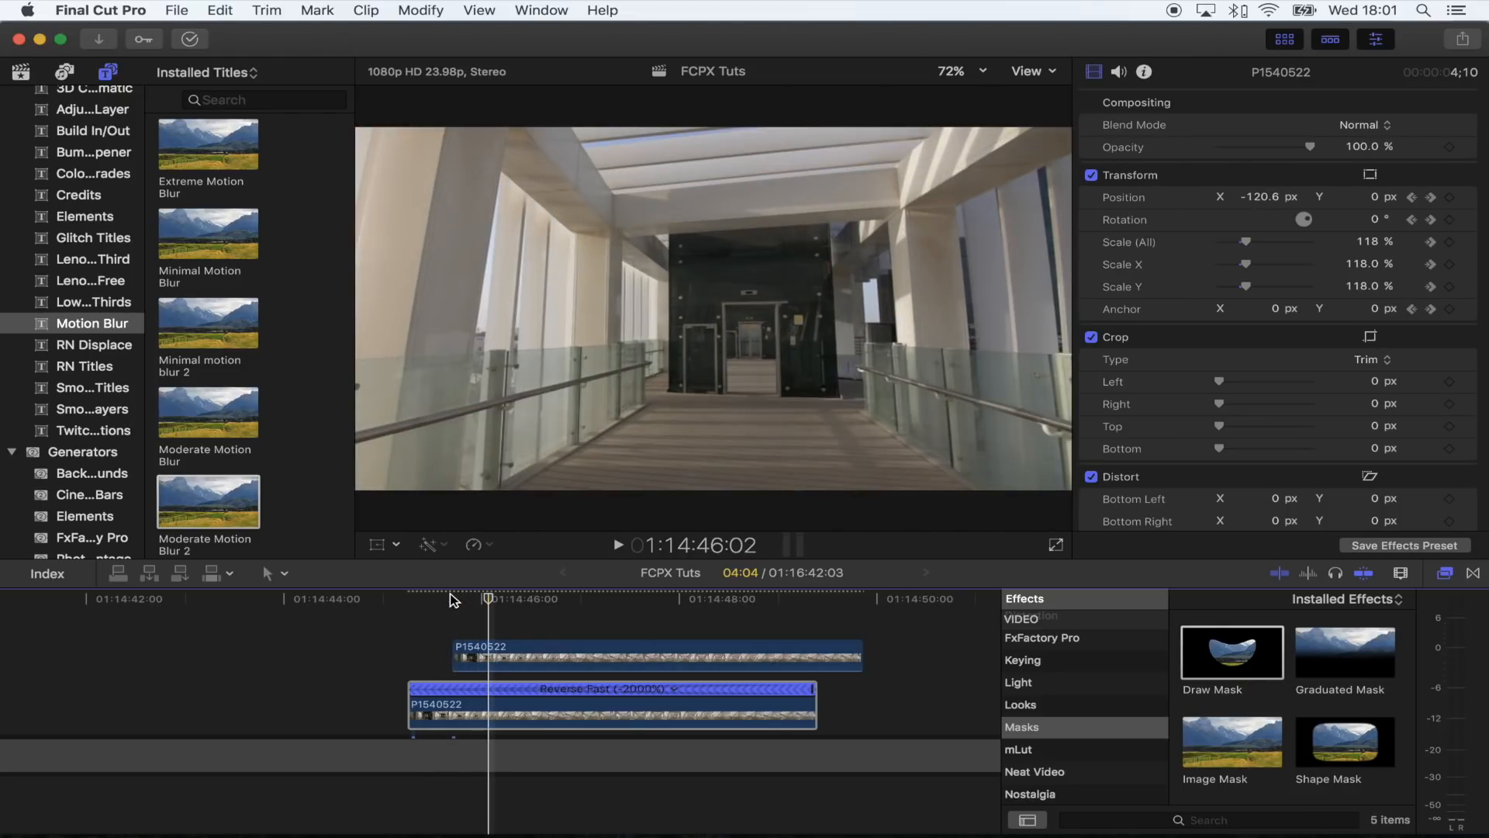
Stack further masked copies of the P1540522 clip above the first copy, each starting later than the one beneath it
click(484, 652)
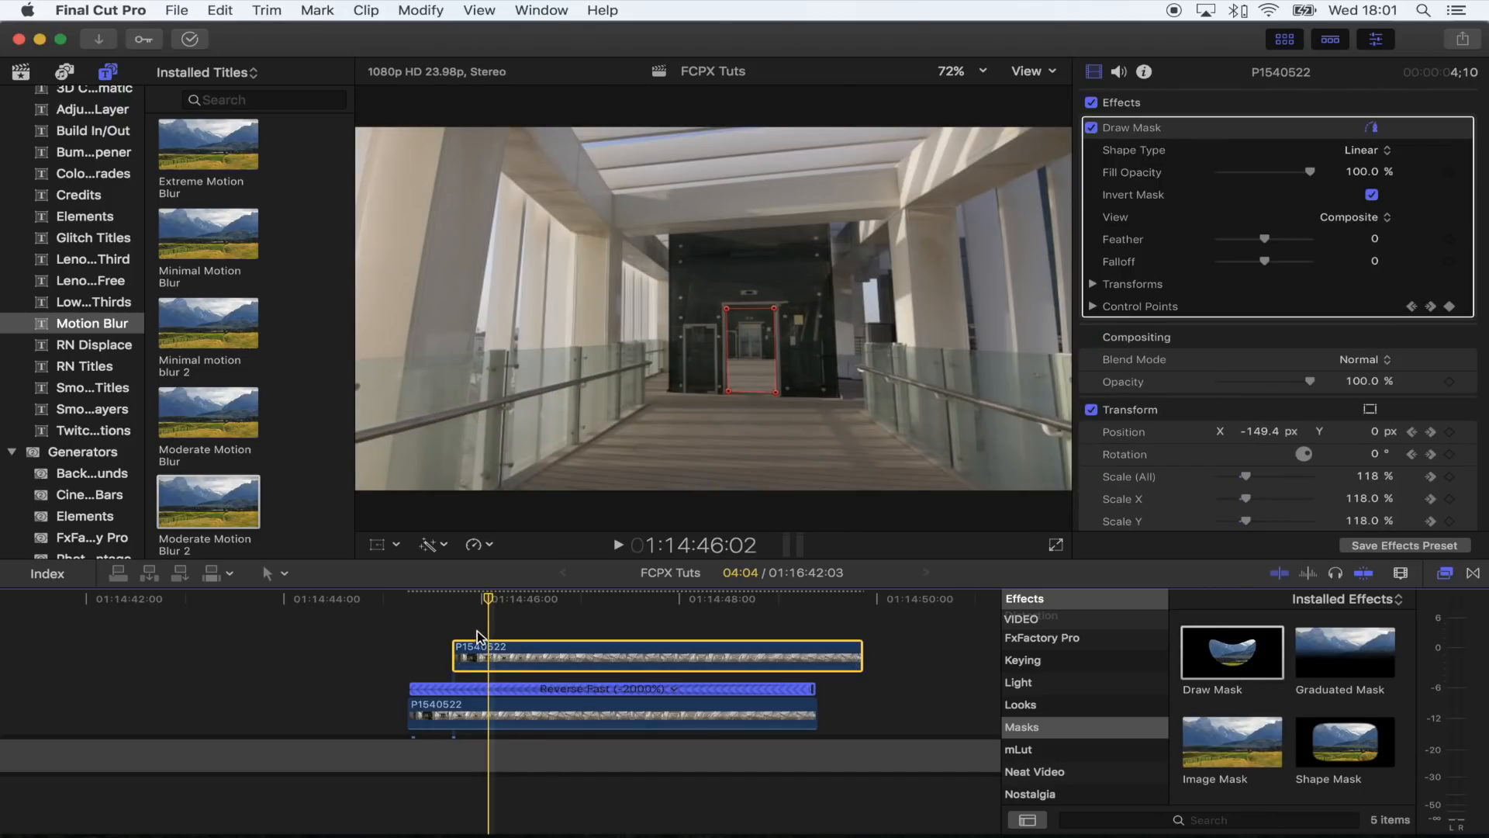
key(super+v)
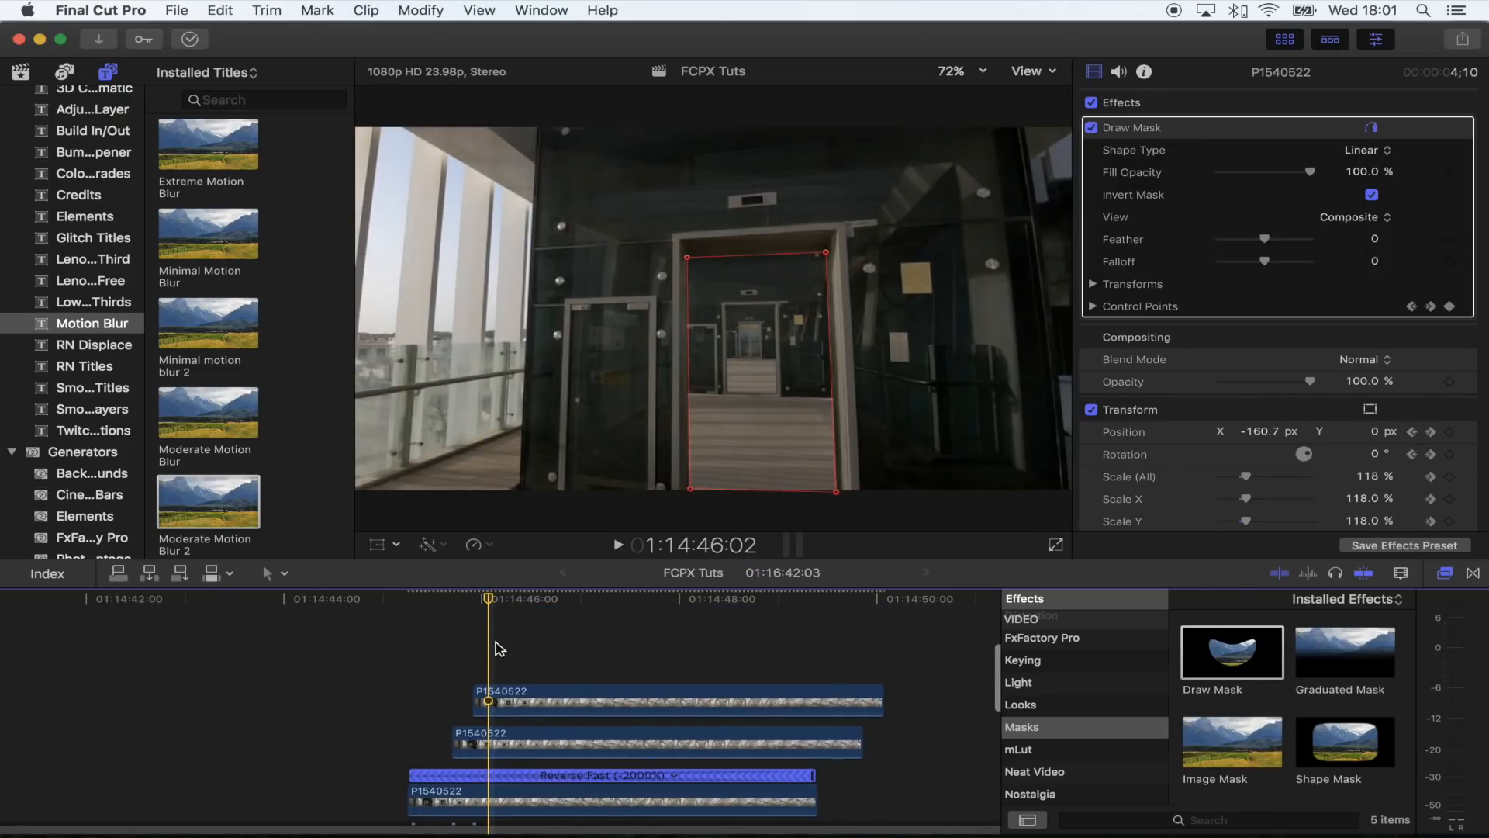
key(super+v)
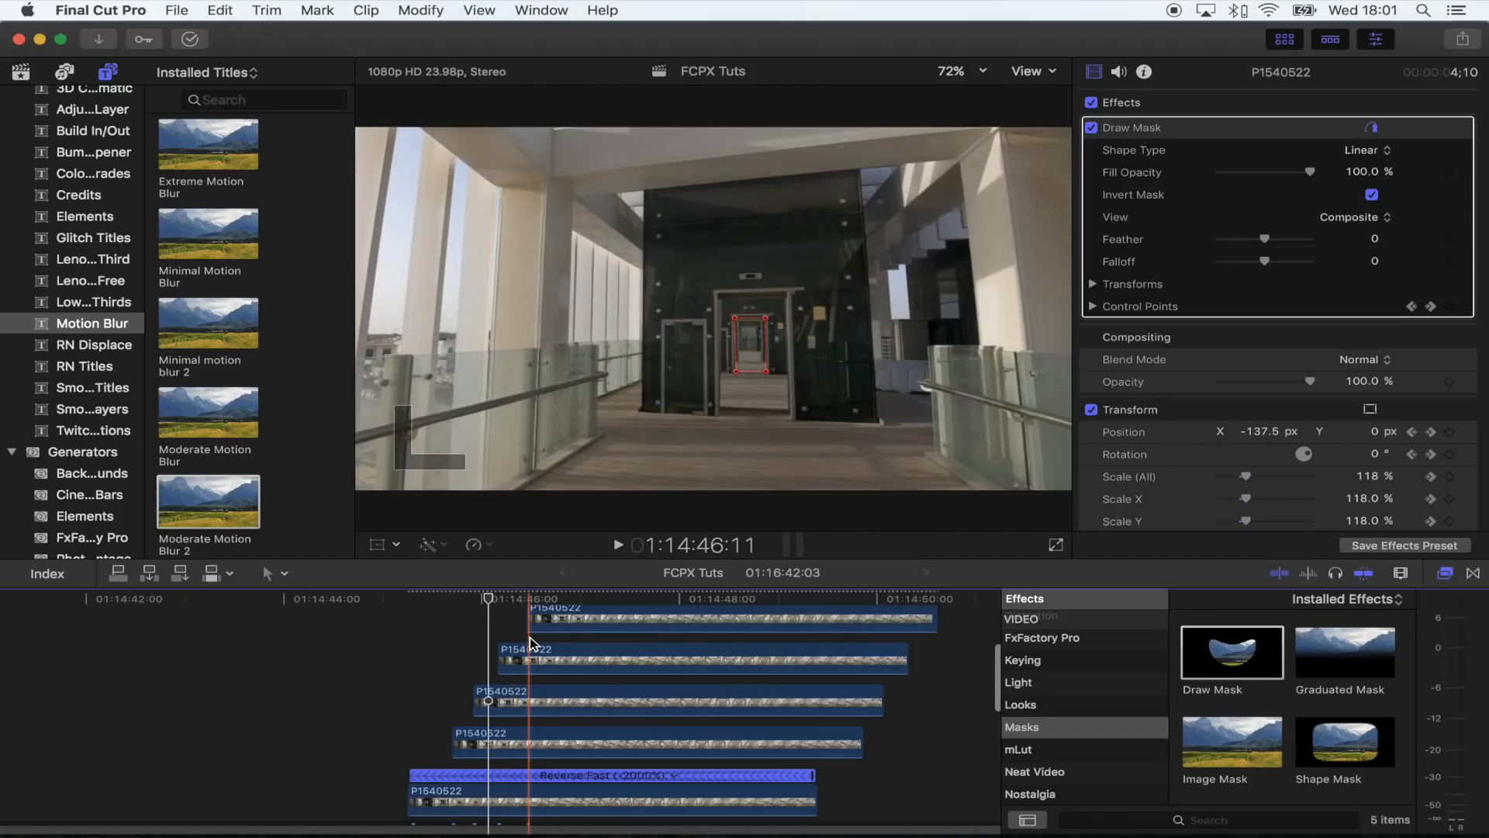
key(super+v)
key(super+v)
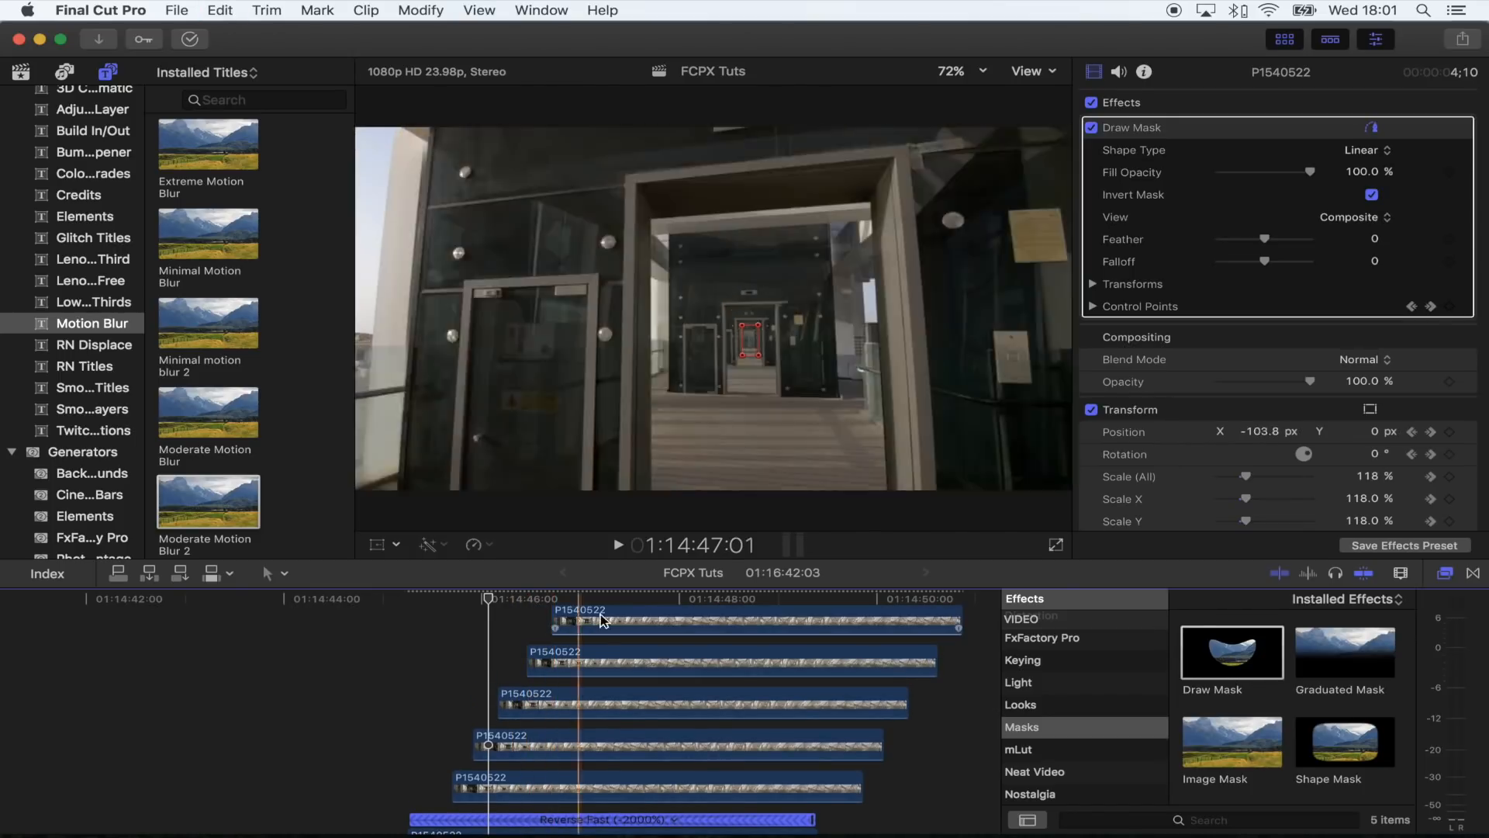
key(super+v)
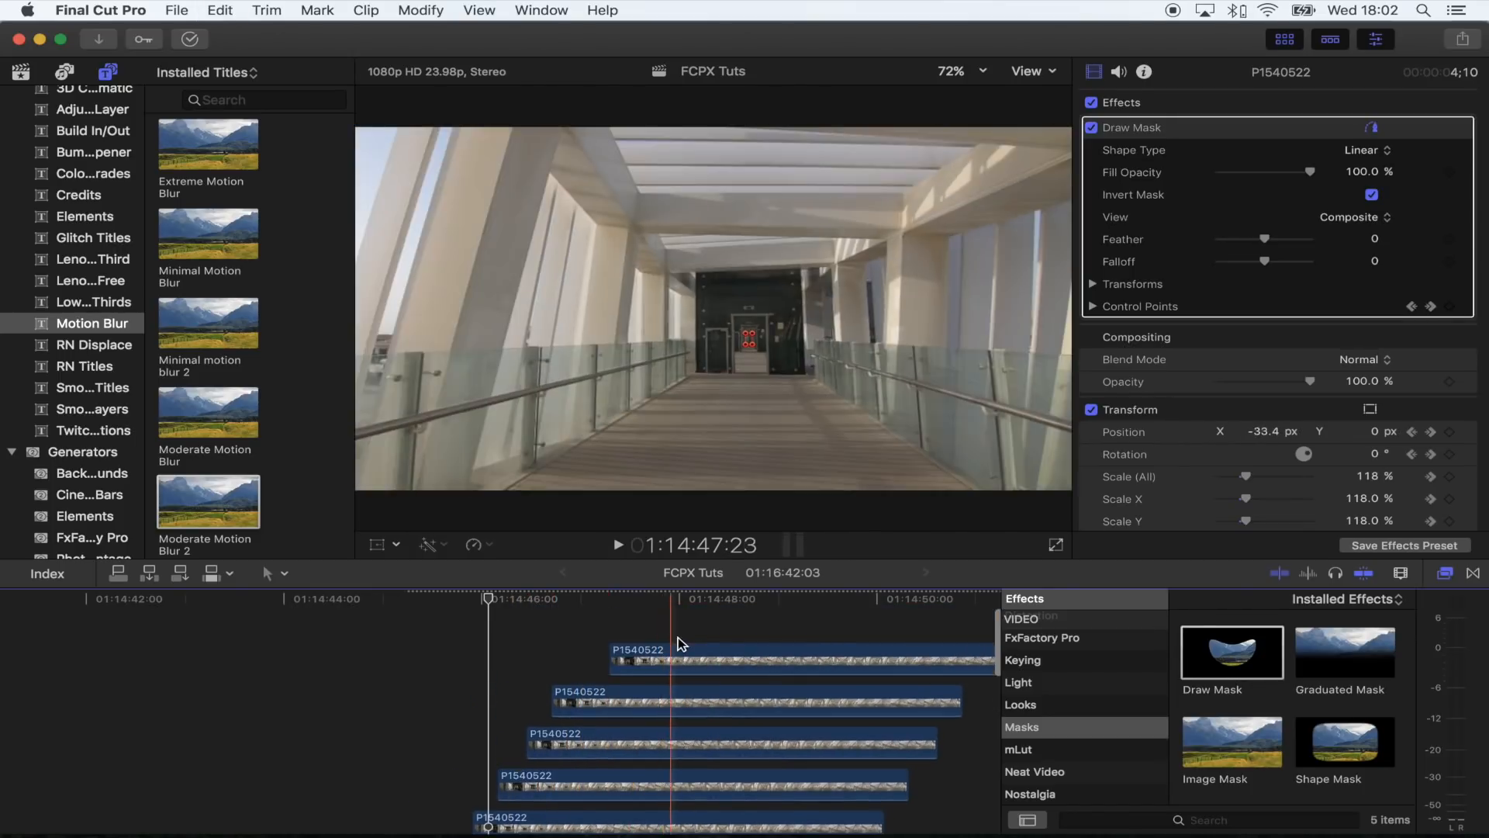
Play back the stacked clips to check the repeating doorway effect, and place the playhead at 01:14:49:15
scroll(589, 675, down, 5)
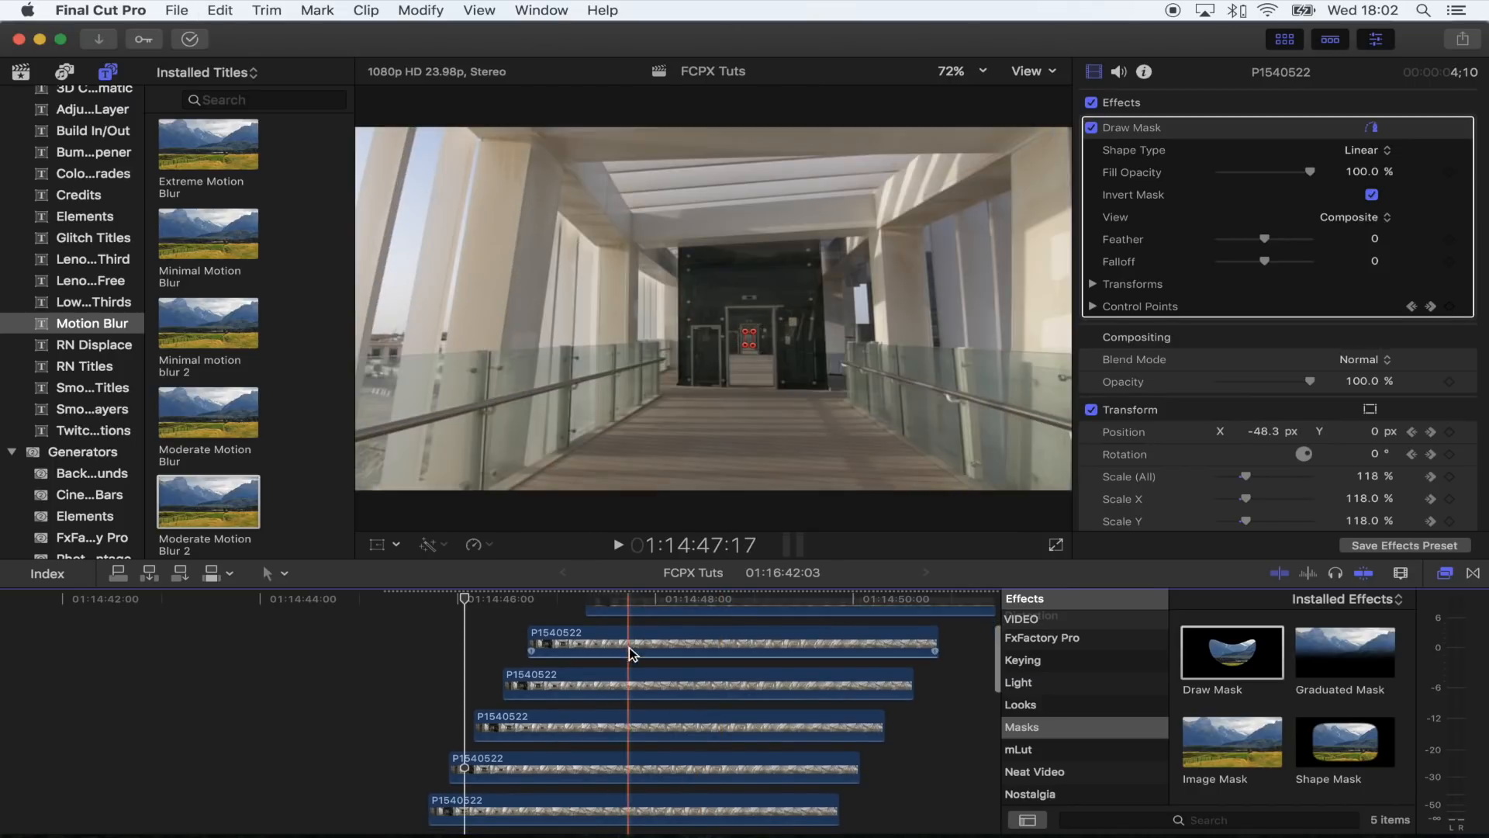
scroll(489, 691, left, 3)
key(space)
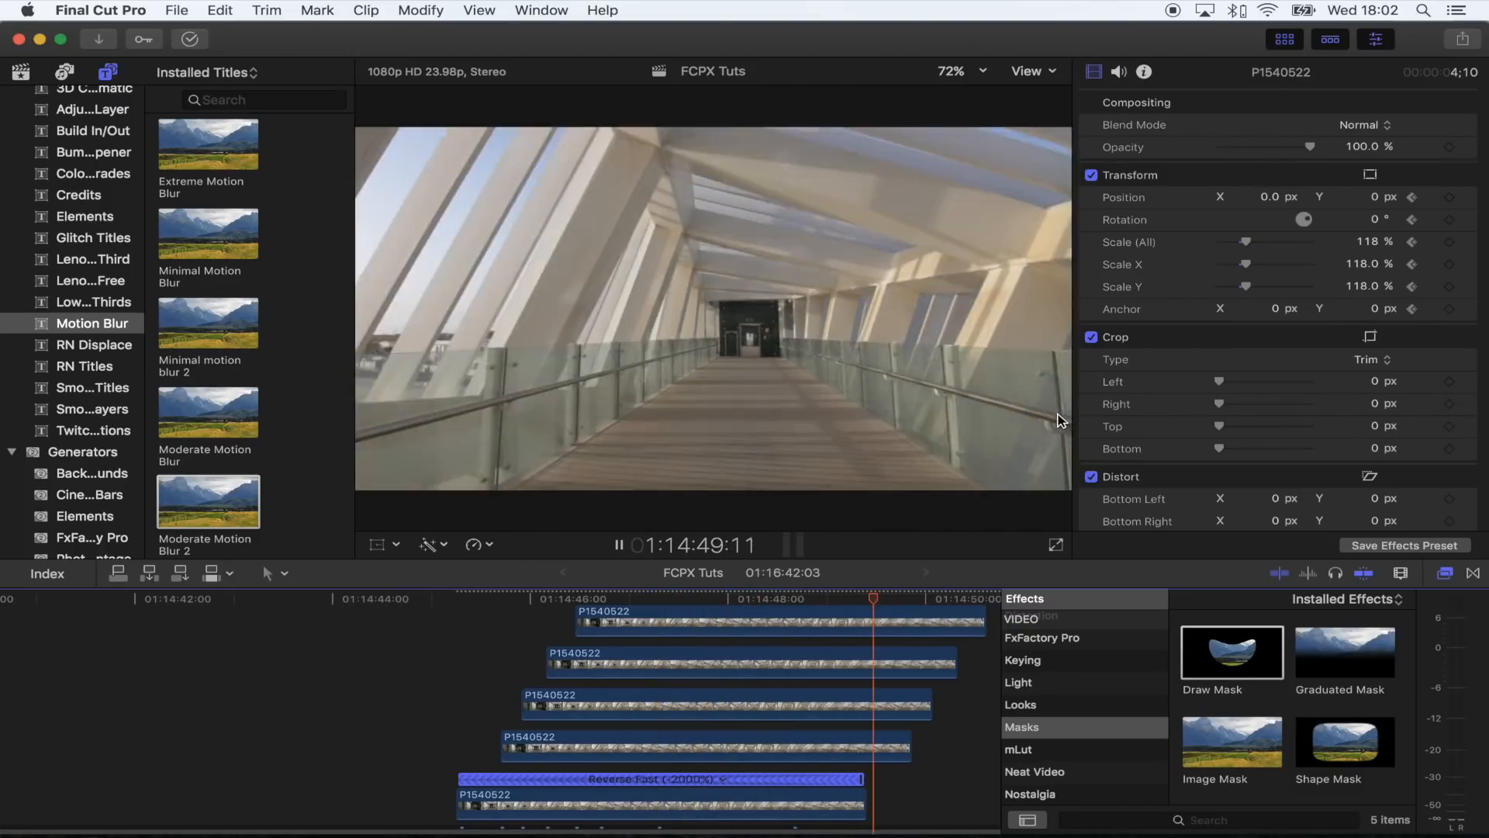
key(space)
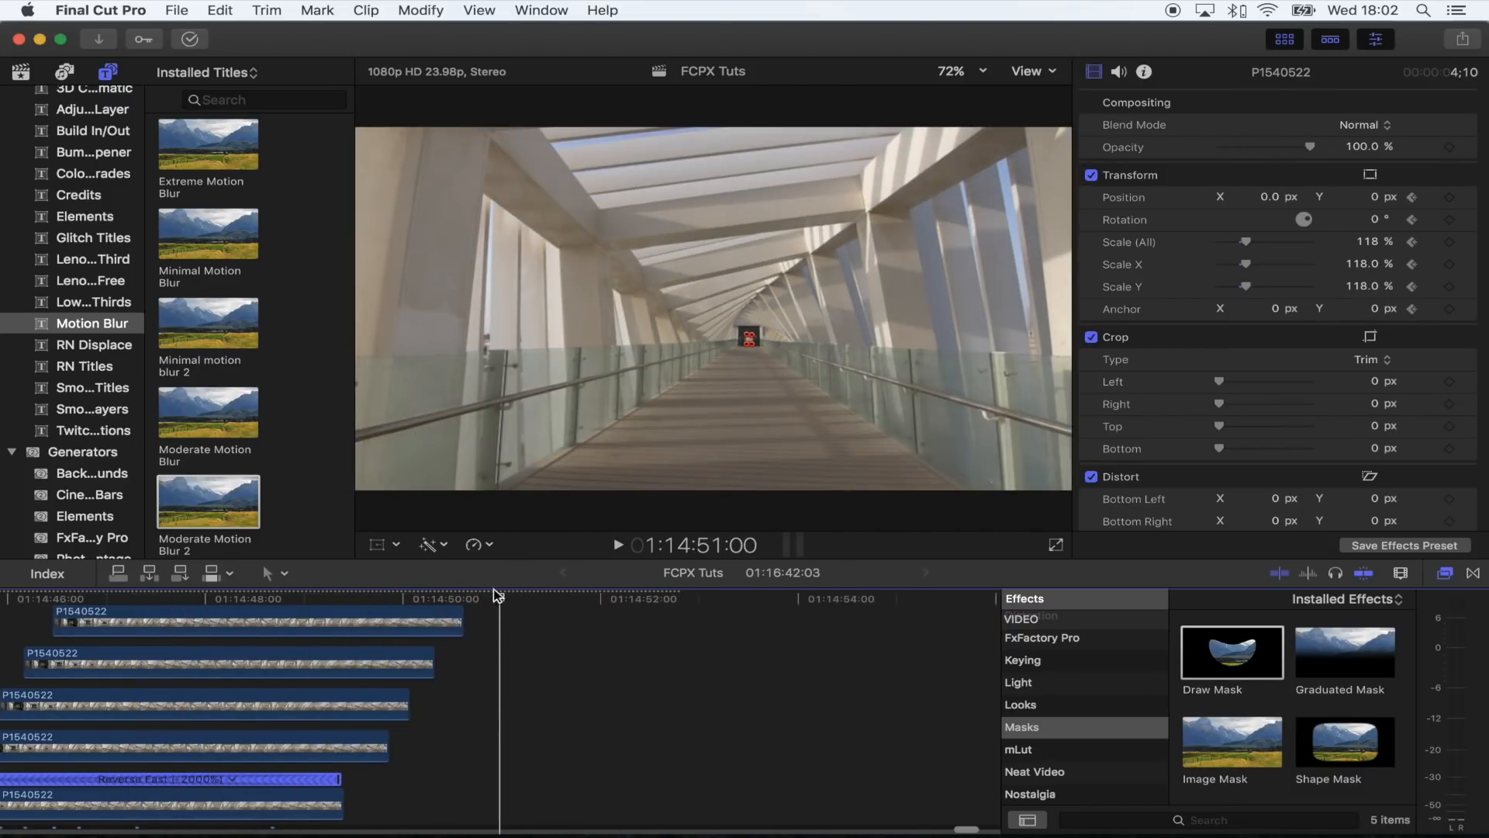
scroll(270, 687, up, 4)
scroll(267, 690, left, 2)
click(452, 601)
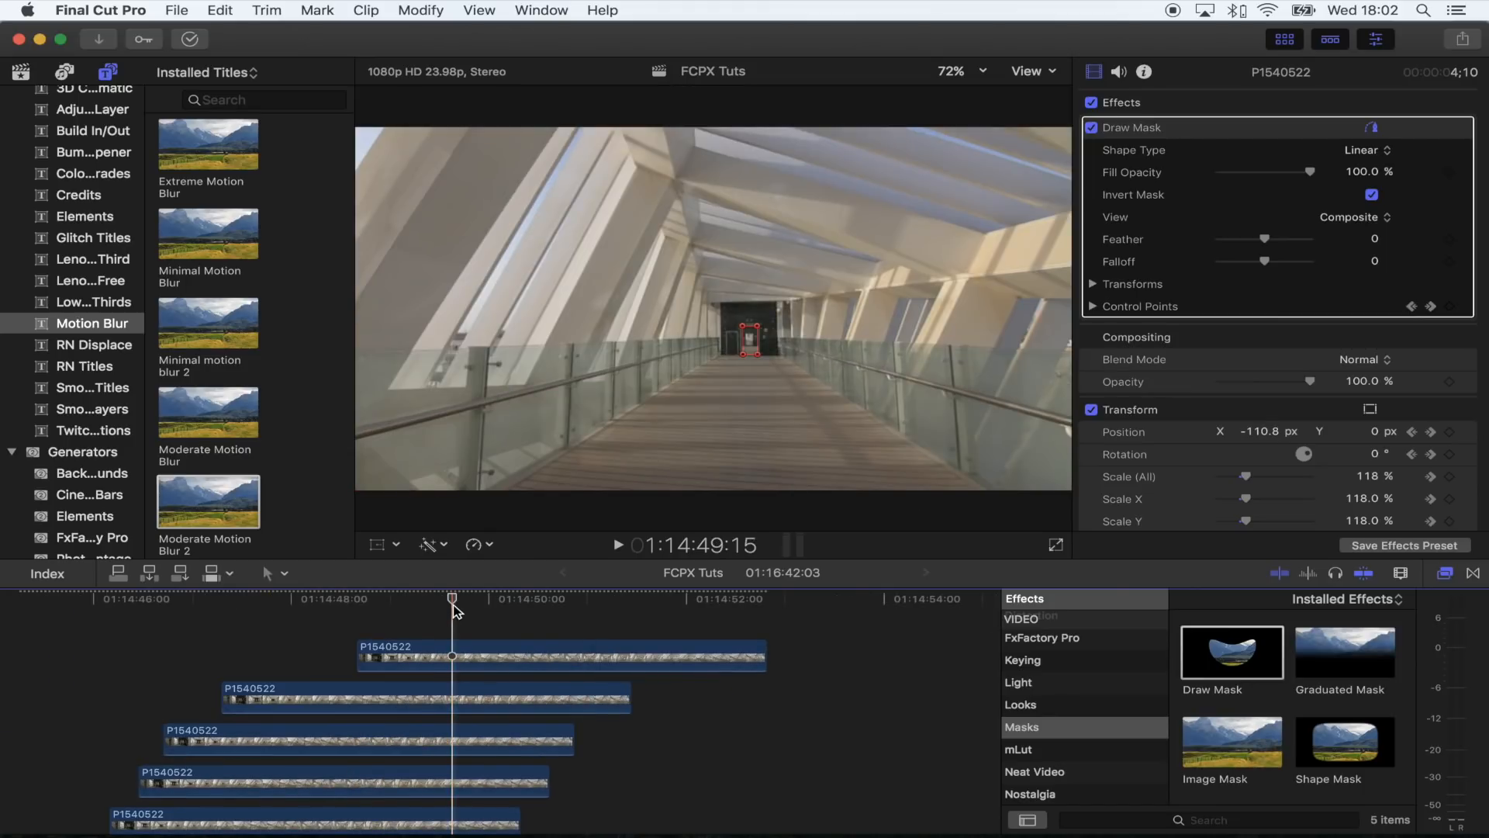
Add a hold to the unmasked, reversed P1540522 clip at the bottom of the stack
scroll(426, 632, down, 5)
scroll(426, 632, left, 7)
click(389, 764)
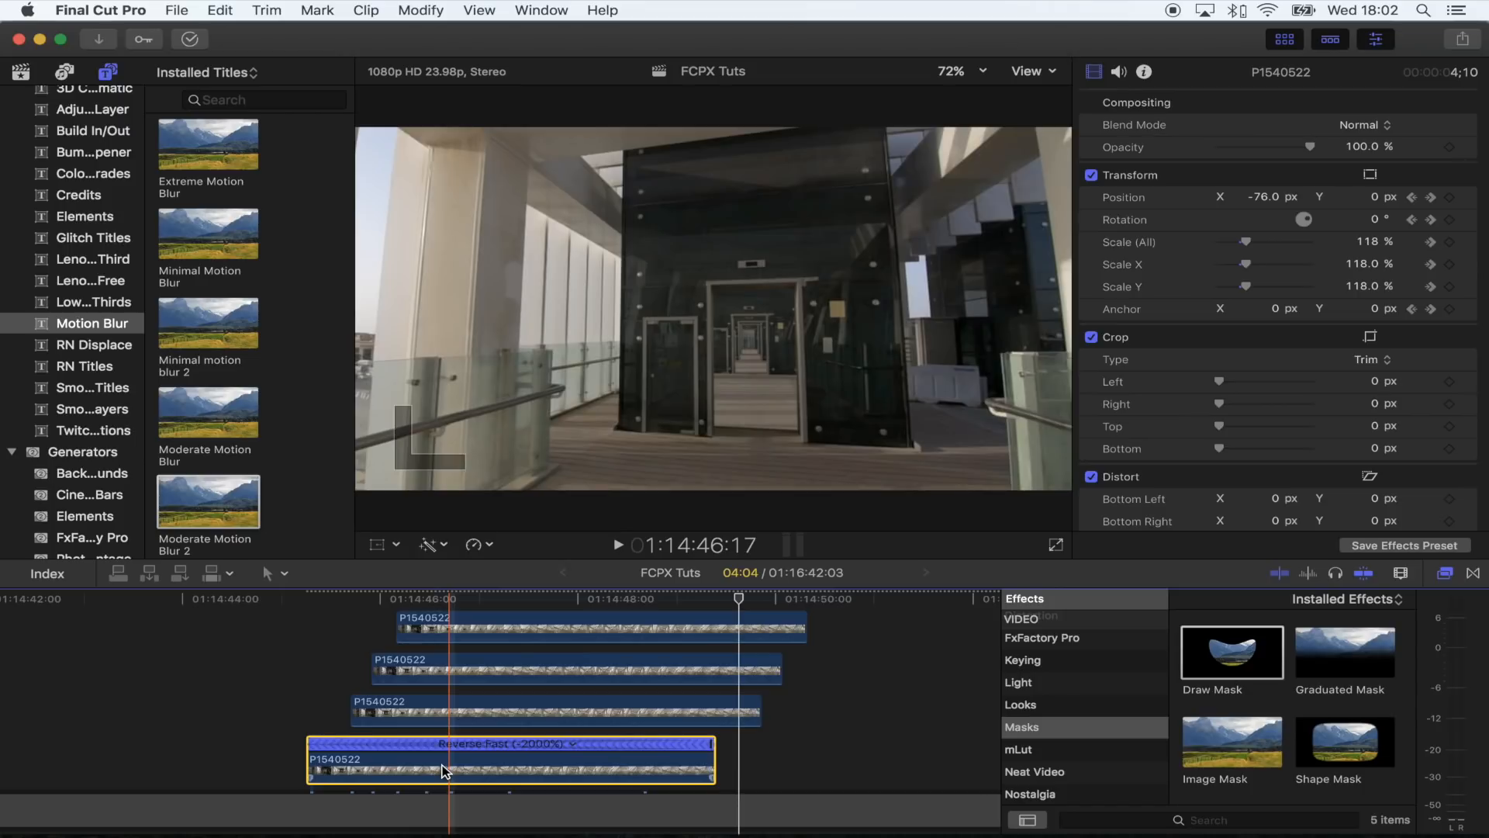
key(shift+h)
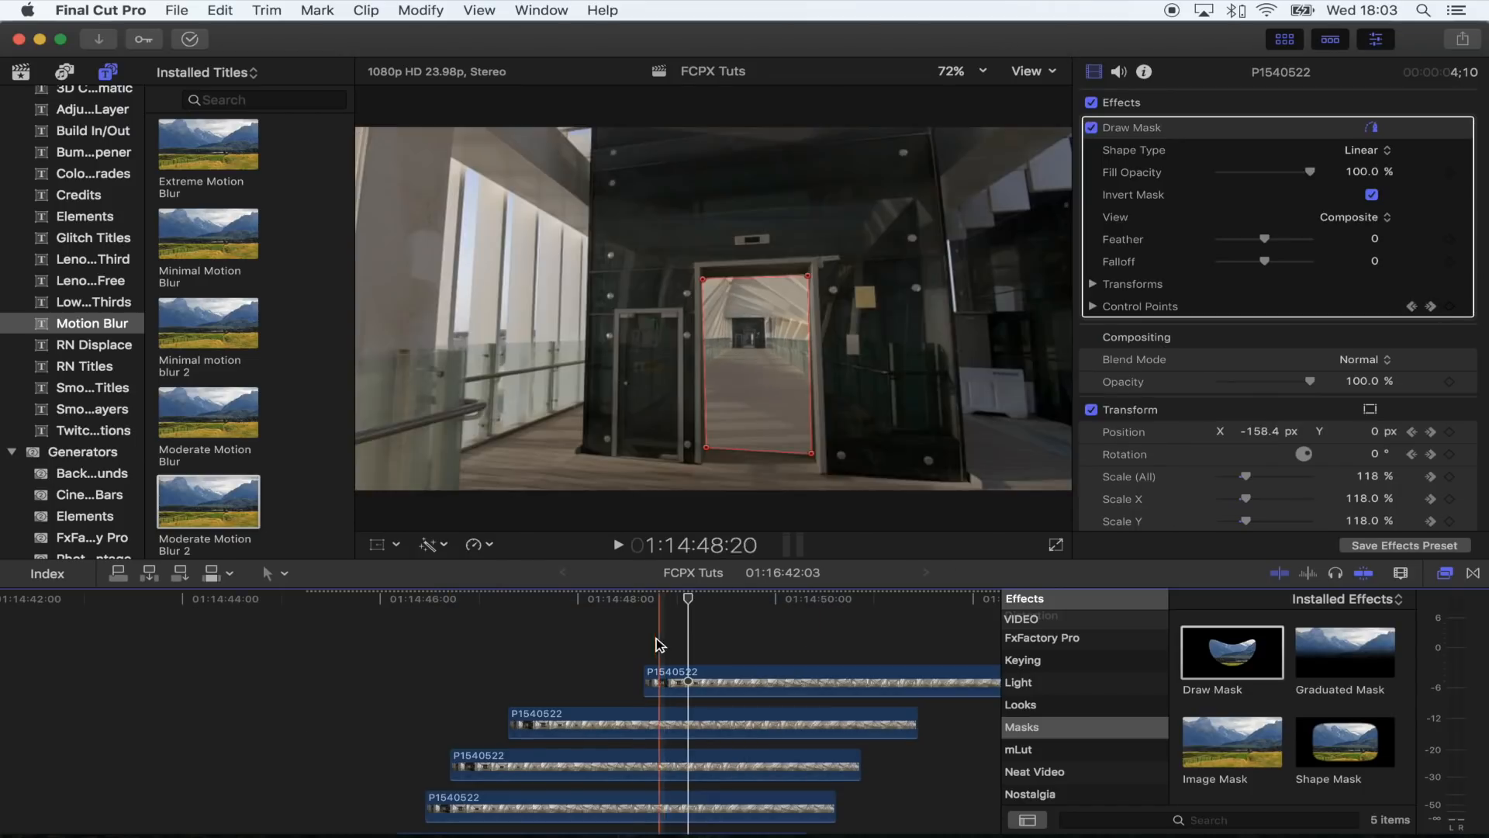
Add the Moderate Motion Blur 2 title above the stacked clips, starting shortly before the first clip, and play back the result
drag(173, 506, 230, 648)
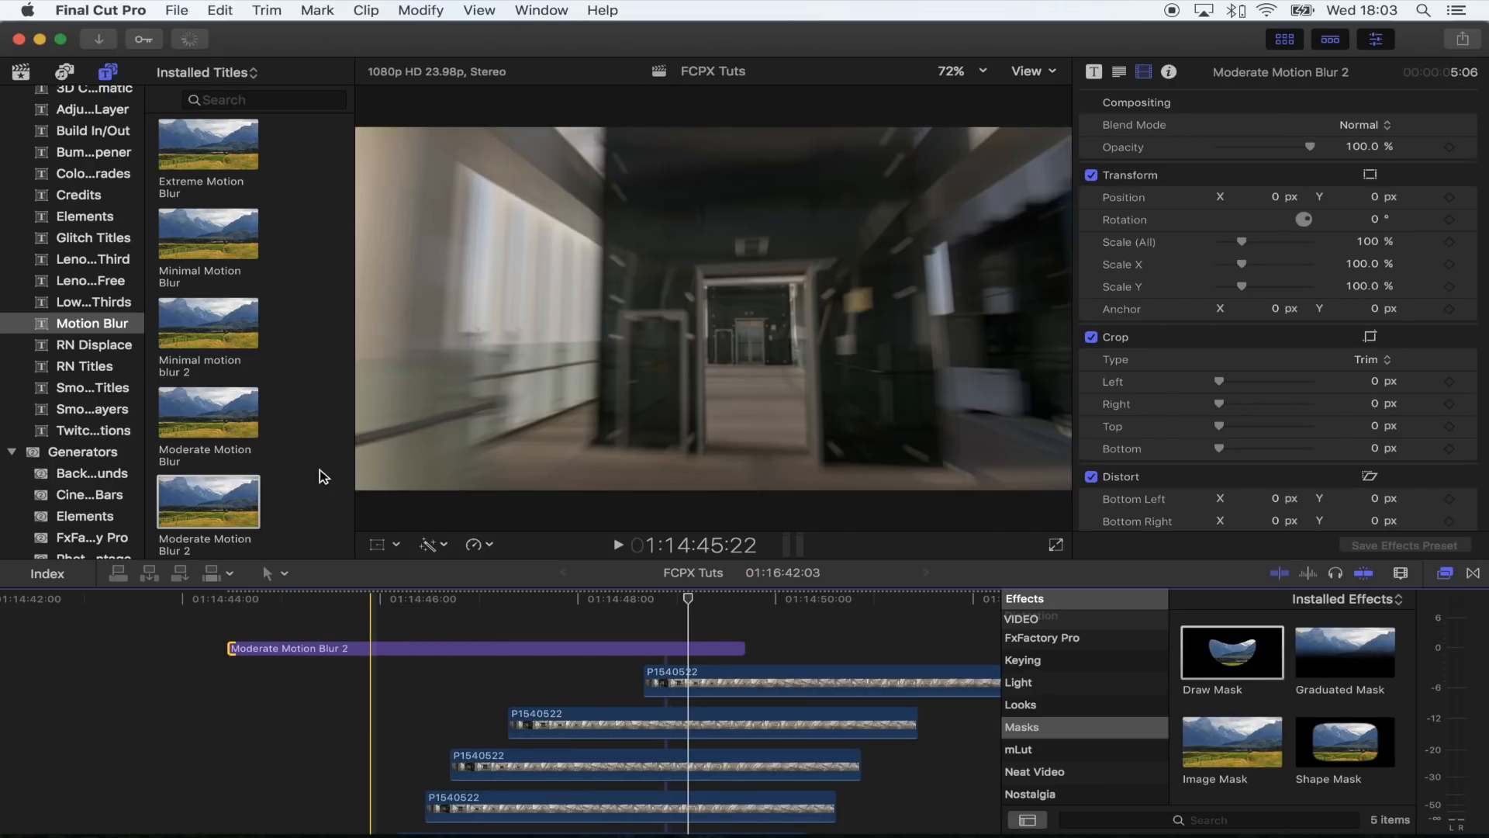
click(327, 653)
key(space)
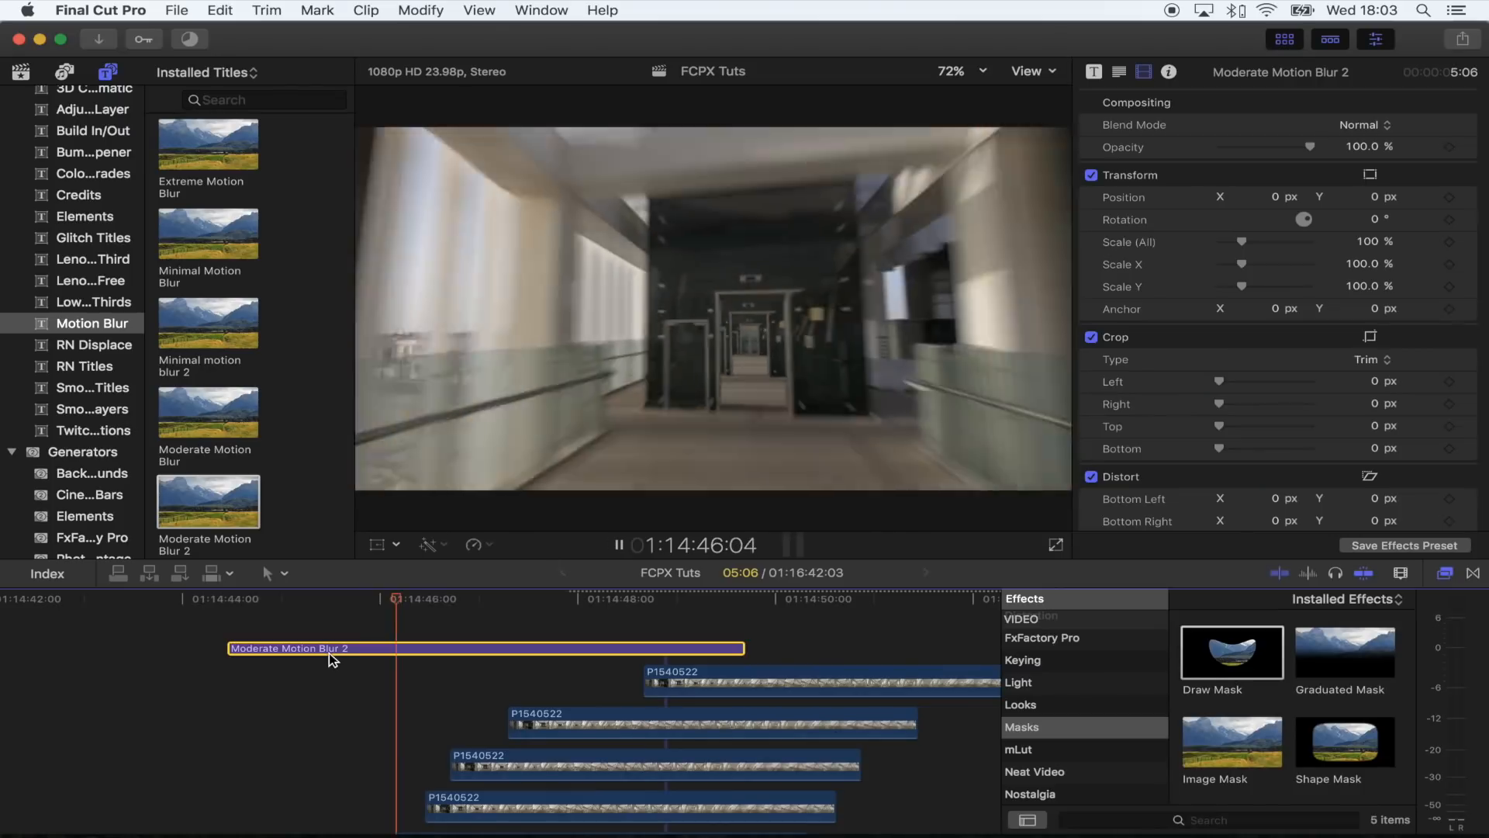